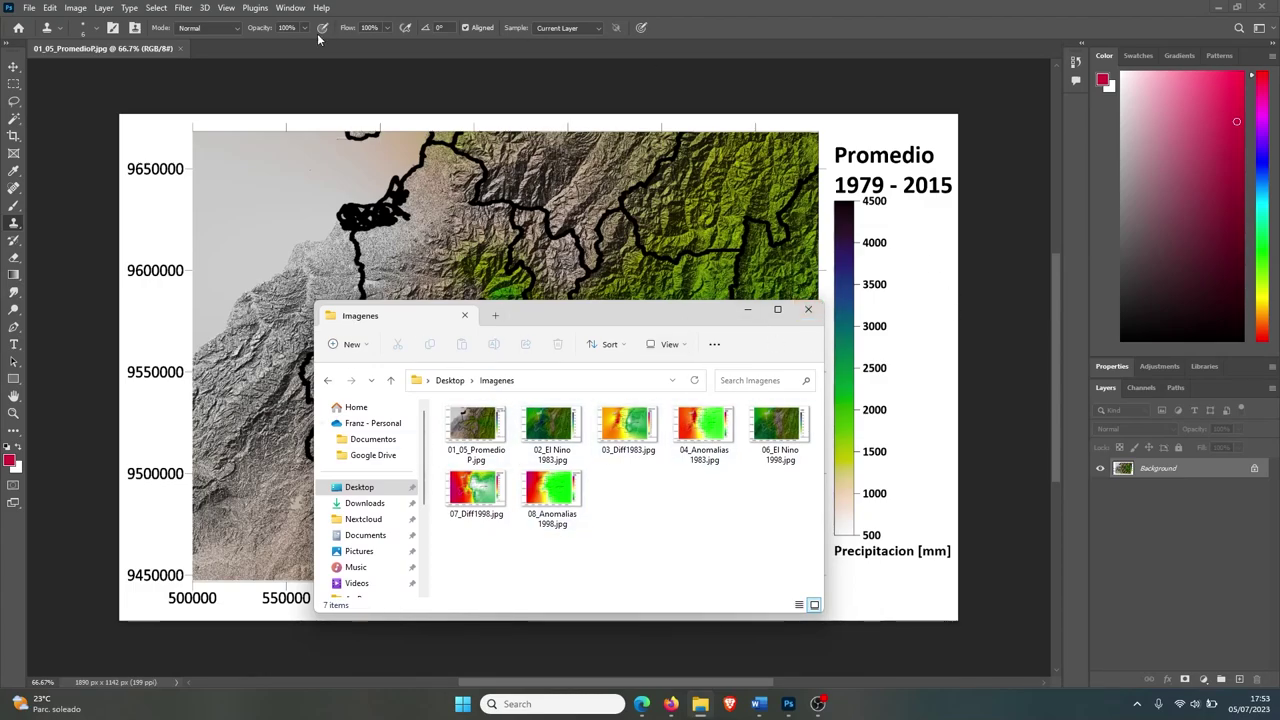
# Place 02_El Nino 1983 and 03_Diff1983 from Imagenes into the map document as layers.
pyautogui.click(925, 65)
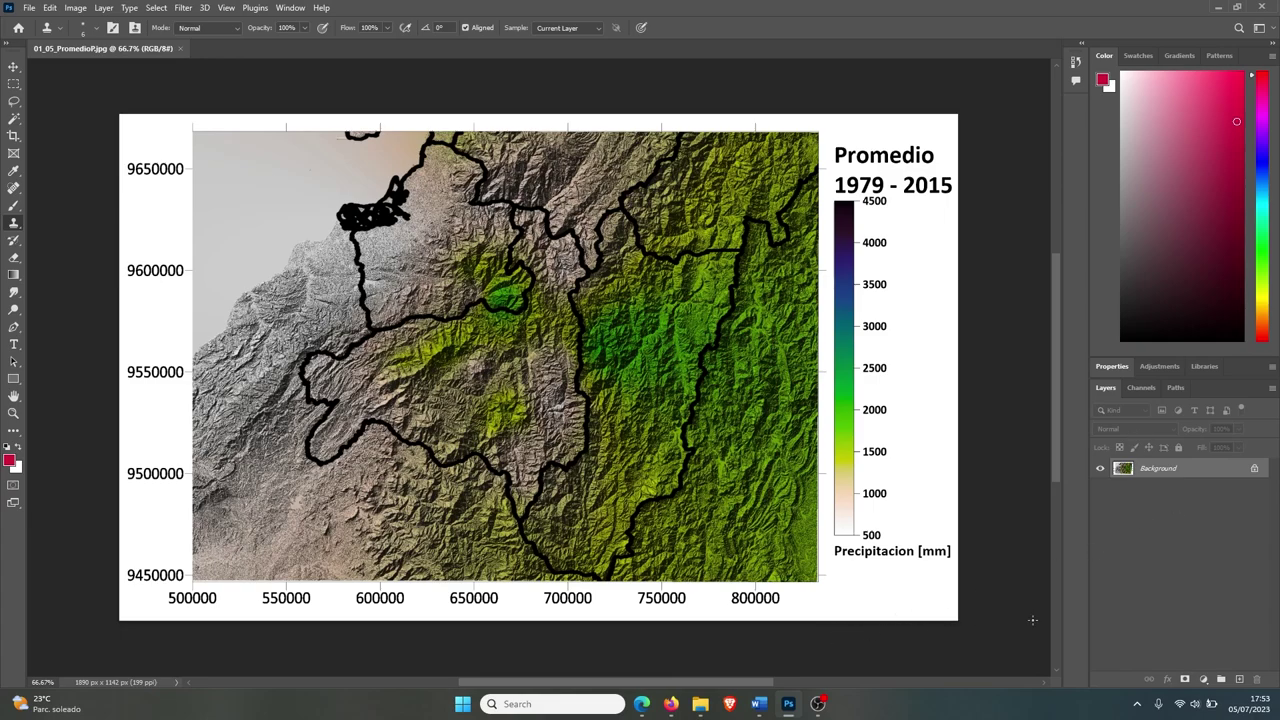
pyautogui.click(700, 703)
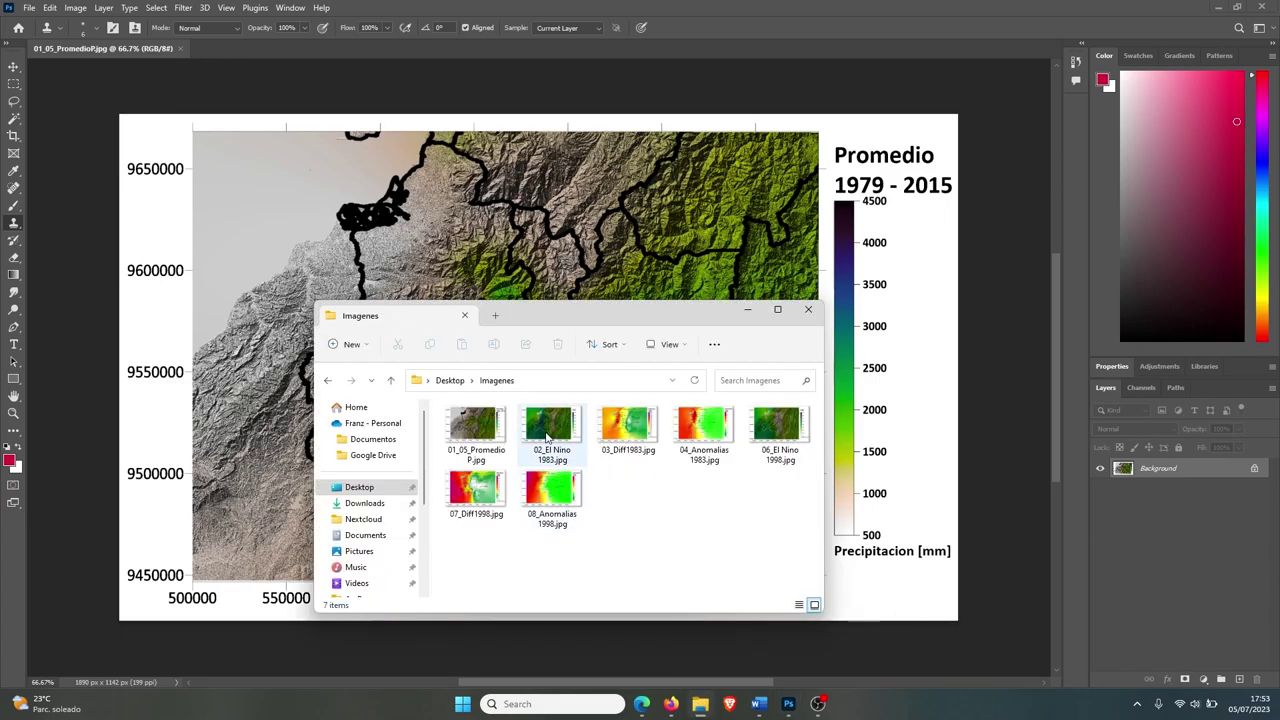
pyautogui.moveTo(724, 442); pyautogui.dragTo(694, 234)
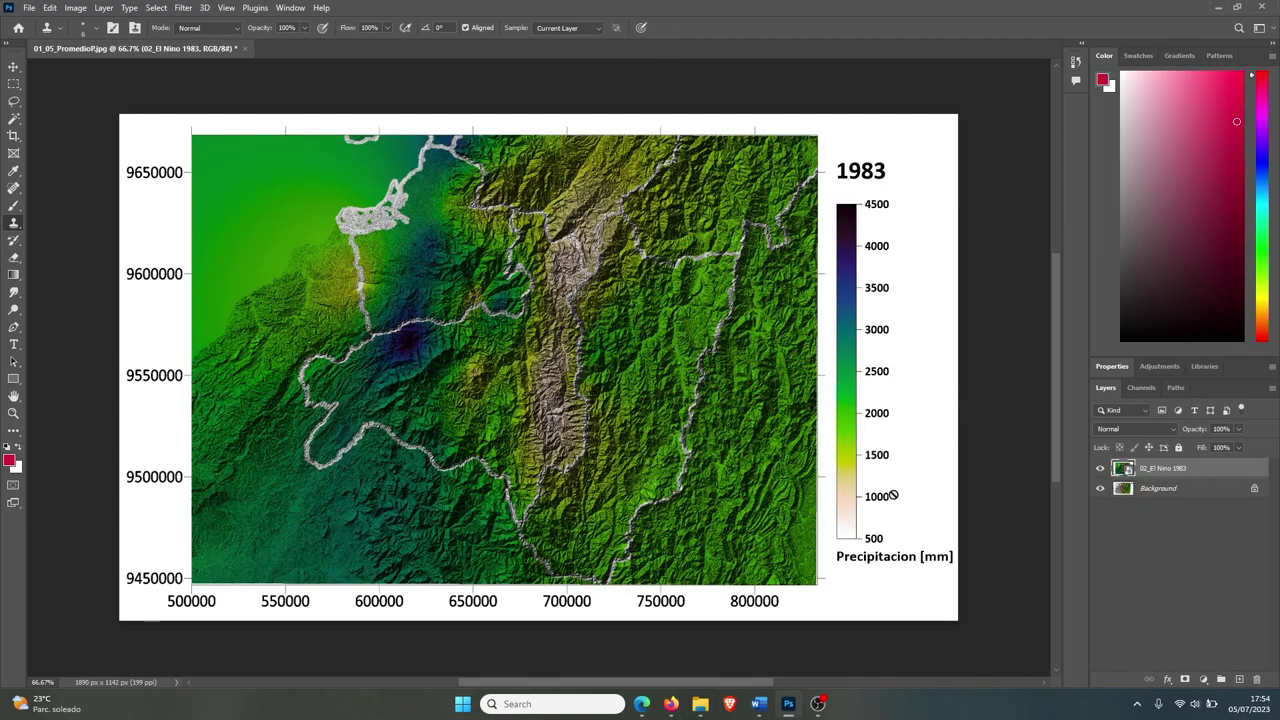
pyautogui.click(702, 705)
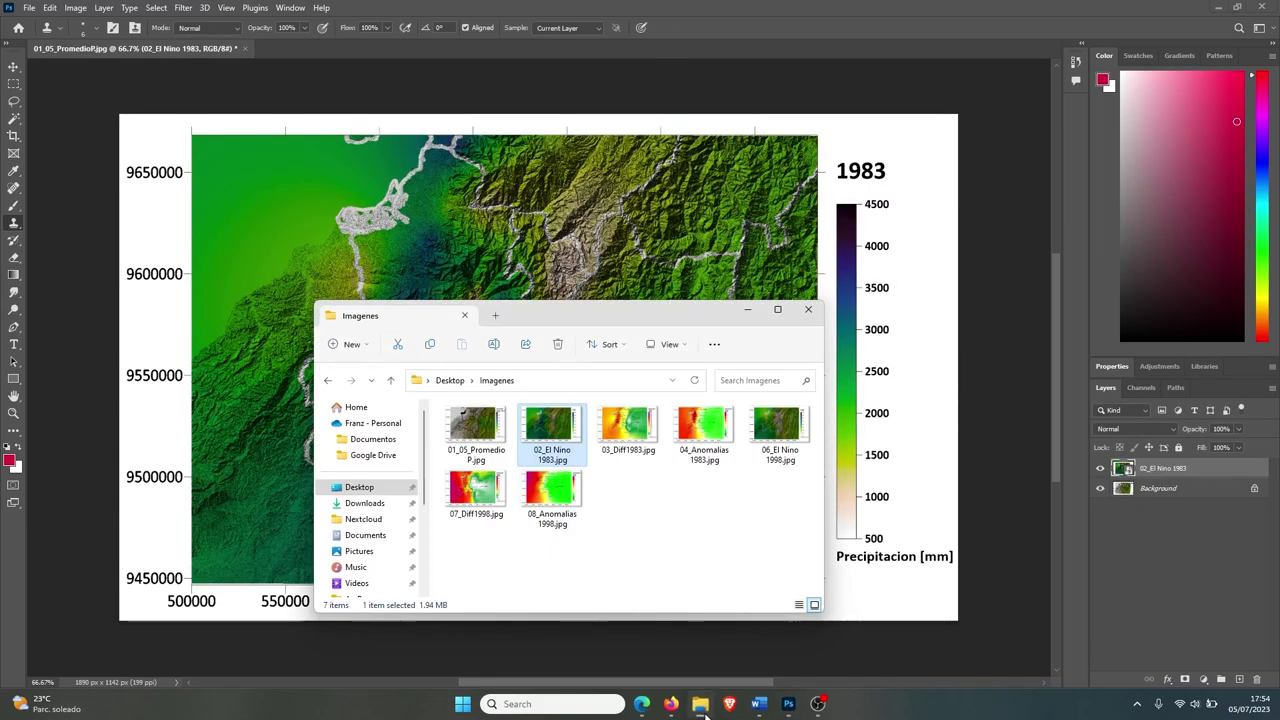
pyautogui.click(630, 435)
pyautogui.moveTo(630, 435); pyautogui.dragTo(600, 260)
# Add 04_Anomalias 1983, 06_El Nino 1998, 07_Diff1998 and 08_Anomalias 1998 as layers.
pyautogui.click(700, 705)
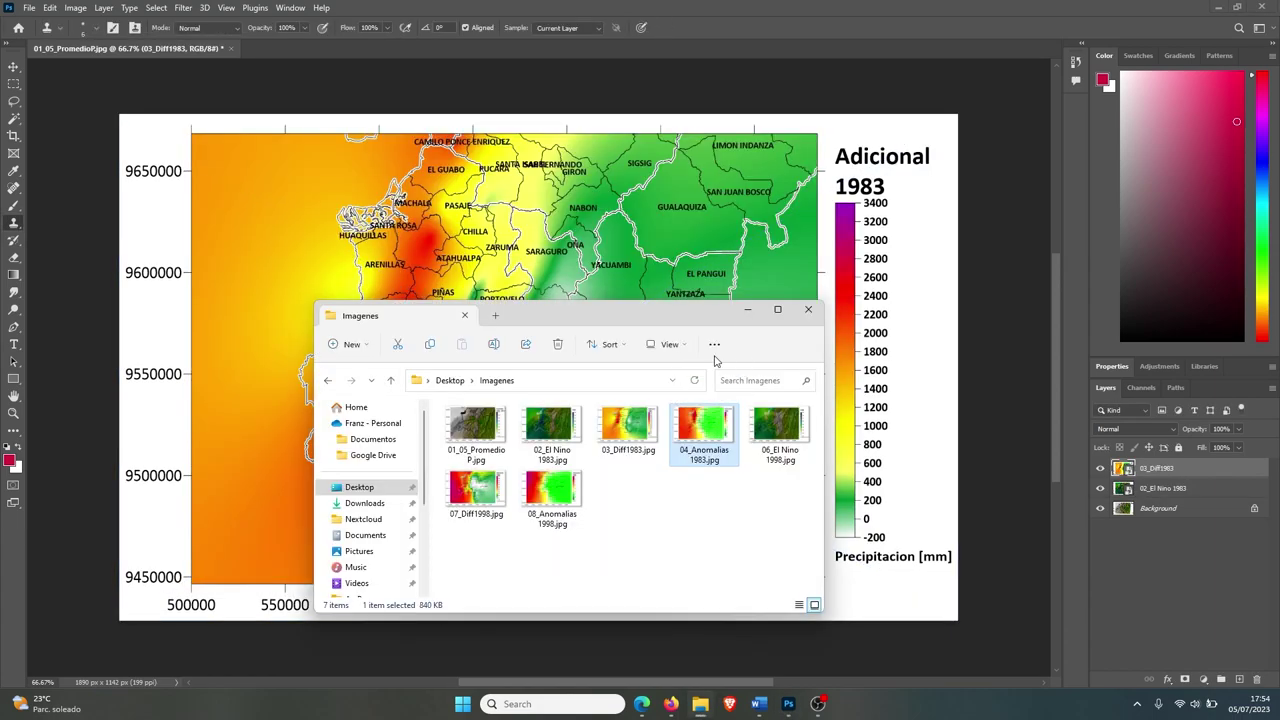
pyautogui.moveTo(704, 425); pyautogui.dragTo(600, 260)
pyautogui.click(700, 705)
pyautogui.moveTo(780, 425); pyautogui.dragTo(686, 631)
pyautogui.click(700, 705)
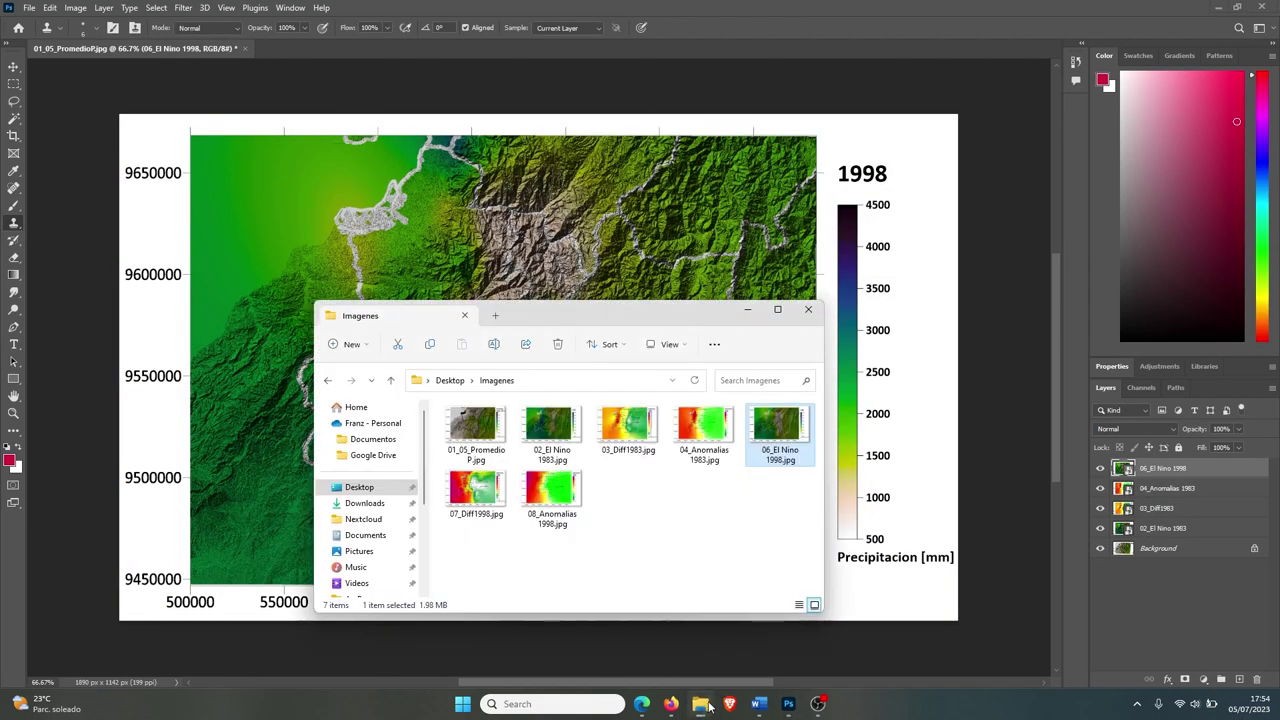
pyautogui.moveTo(540, 494); pyautogui.dragTo(1207, 475)
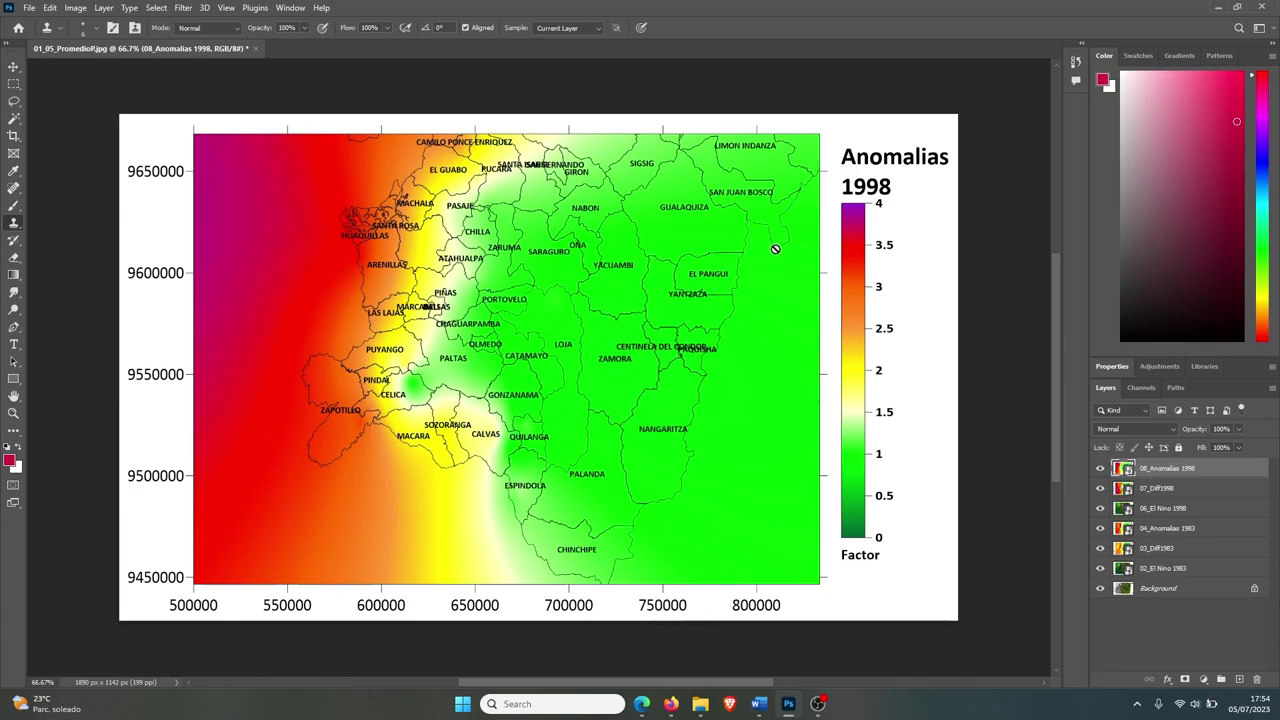
# Show the Timeline panel from the Window menu and create a single-frame frame animation.
pyautogui.click(289, 8)
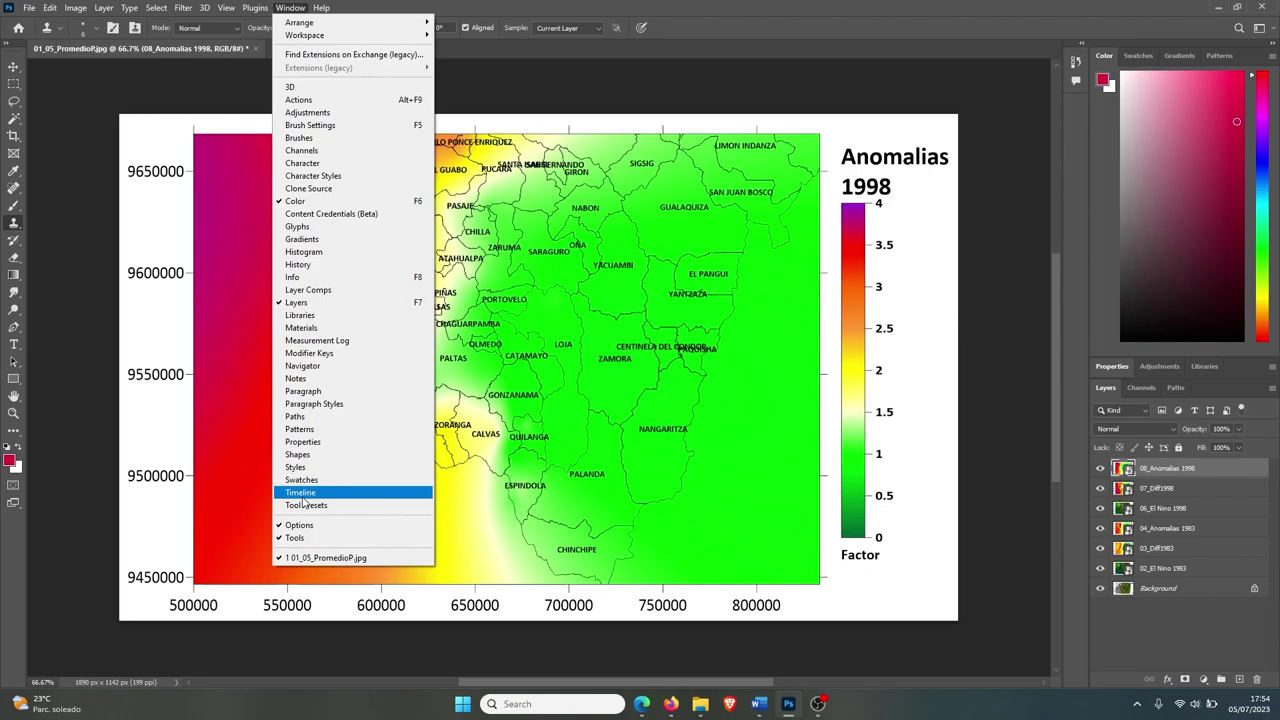
pyautogui.click(302, 497)
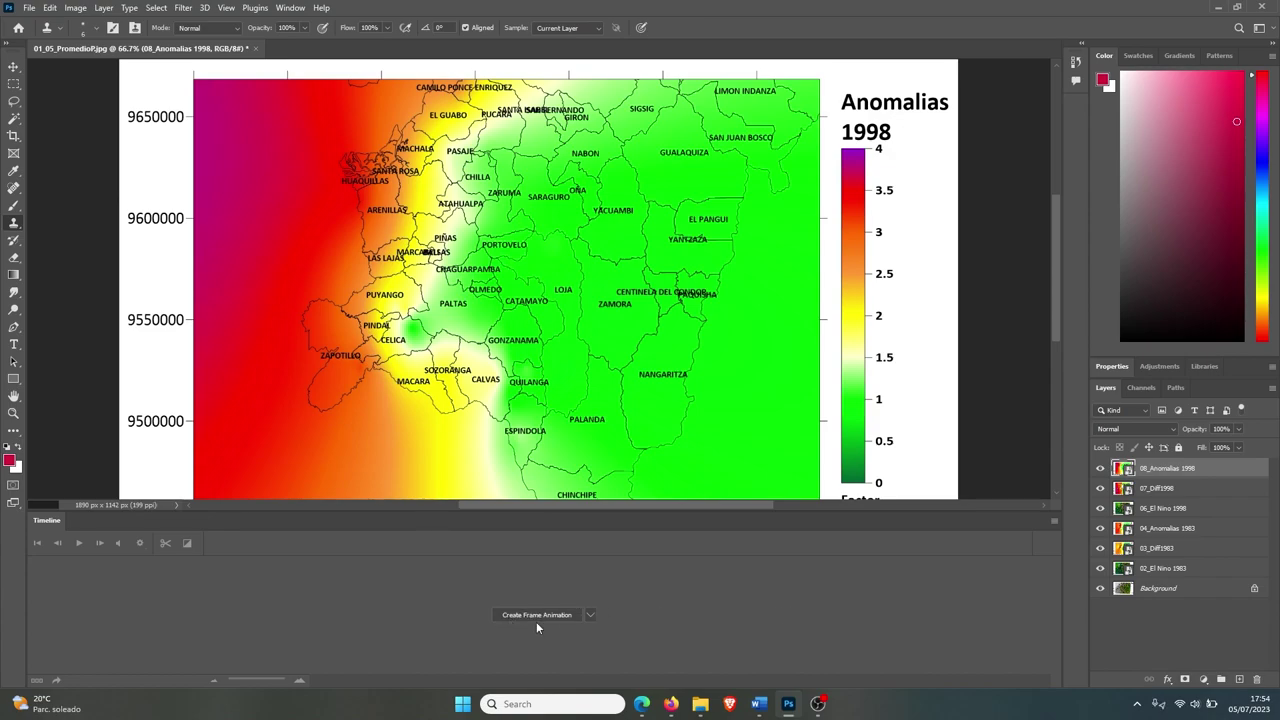
pyautogui.click(589, 615)
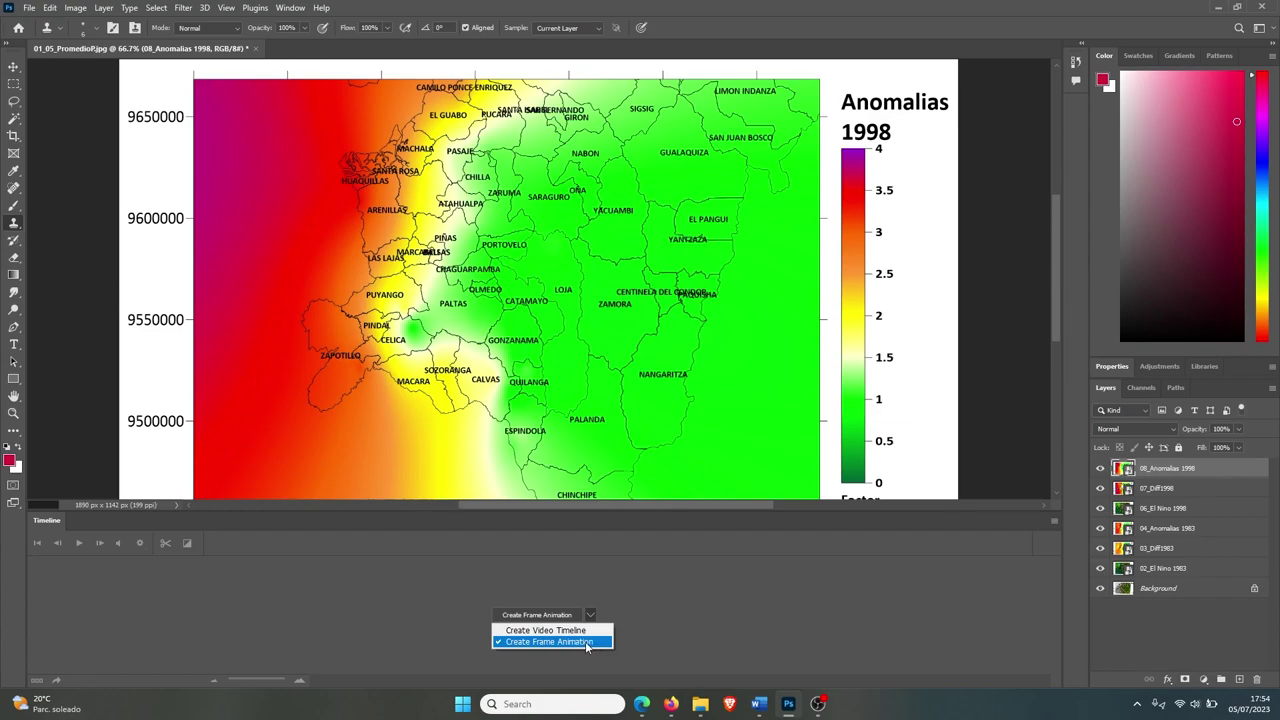
pyautogui.click(586, 647)
pyautogui.click(536, 615)
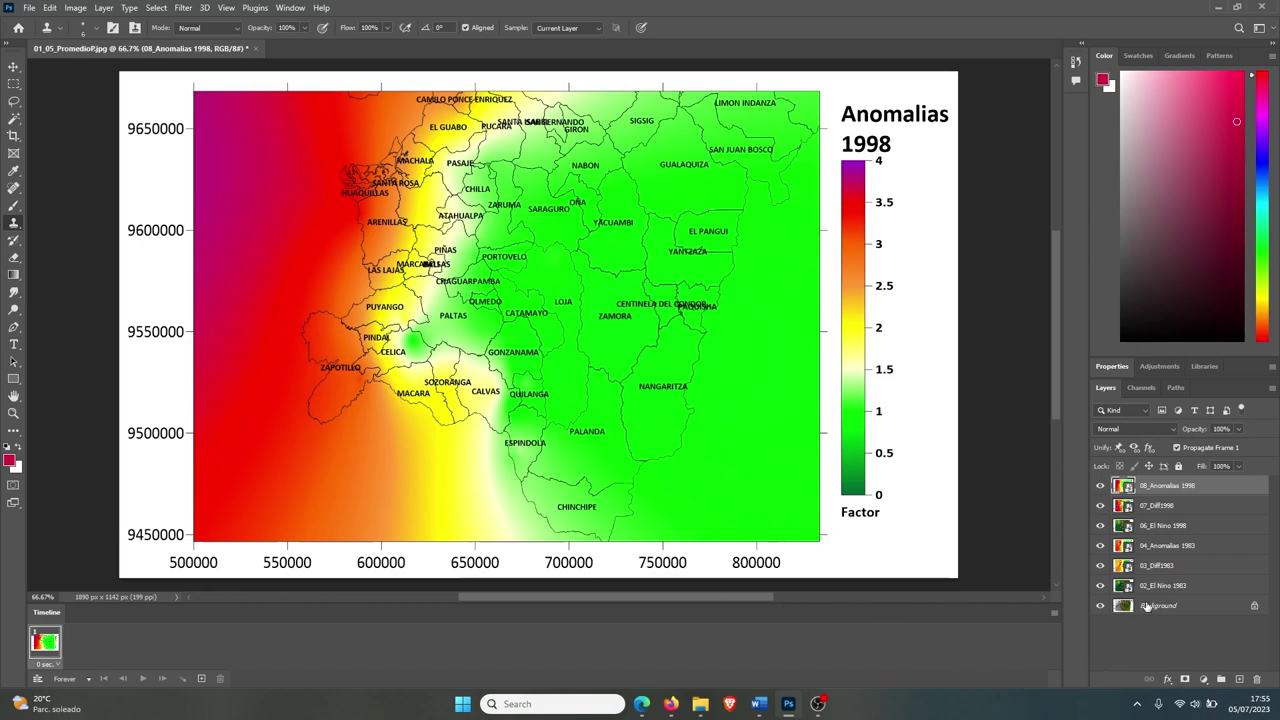
# Use Make Frames From Layers in the Timeline flyout to build seven frames.
pyautogui.click(1054, 613)
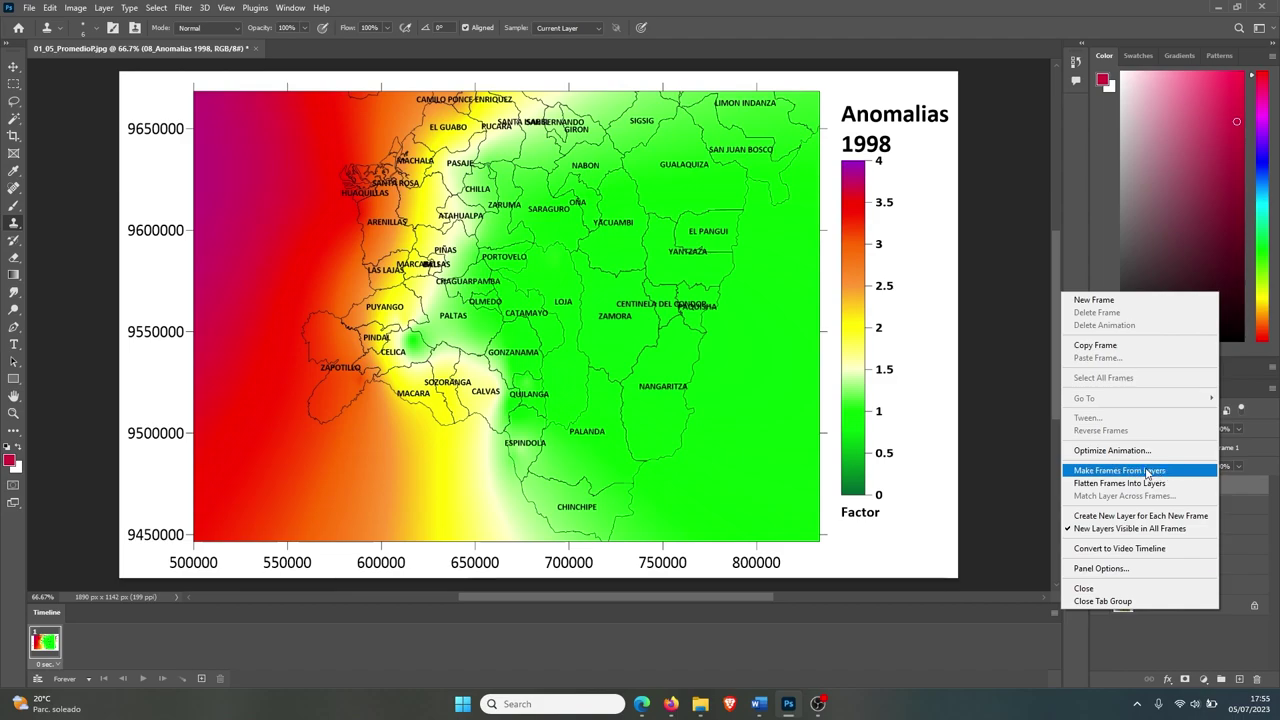
pyautogui.click(1147, 472)
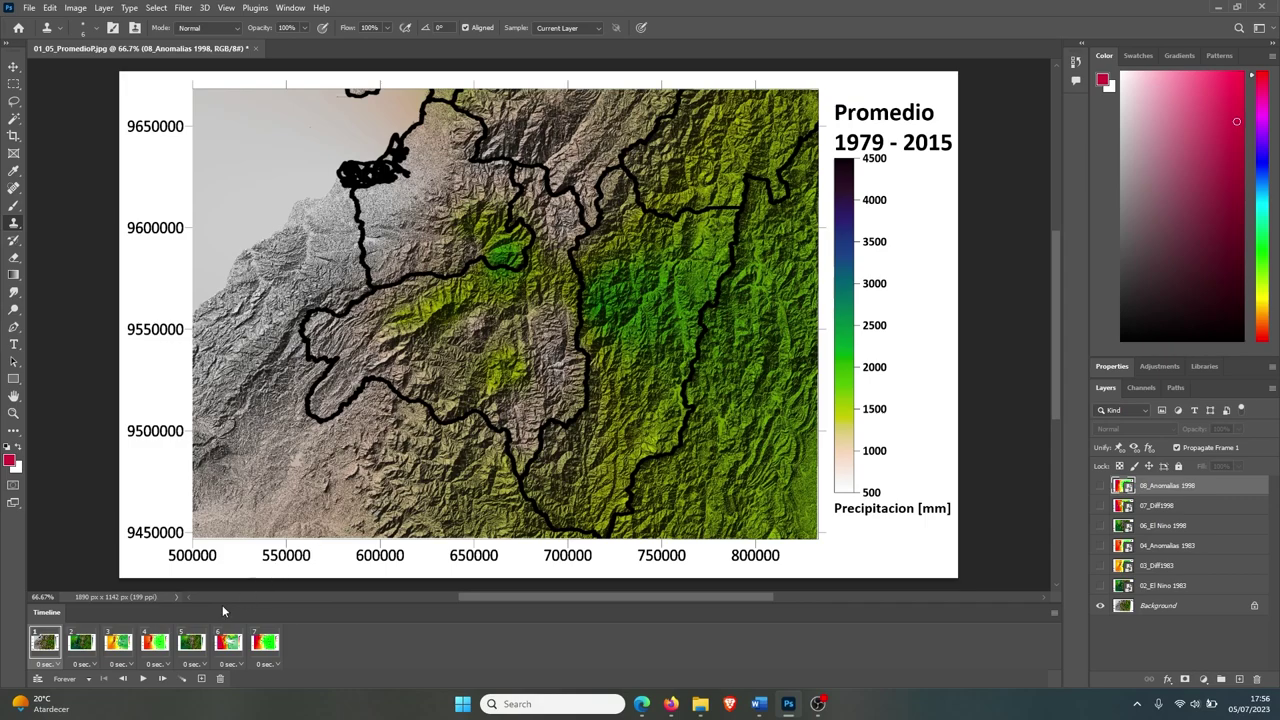
# Set frames 1–6 to a 0.2 s delay and frame 7 to 0.5 s, then select frame 1.
pyautogui.click(43, 664)
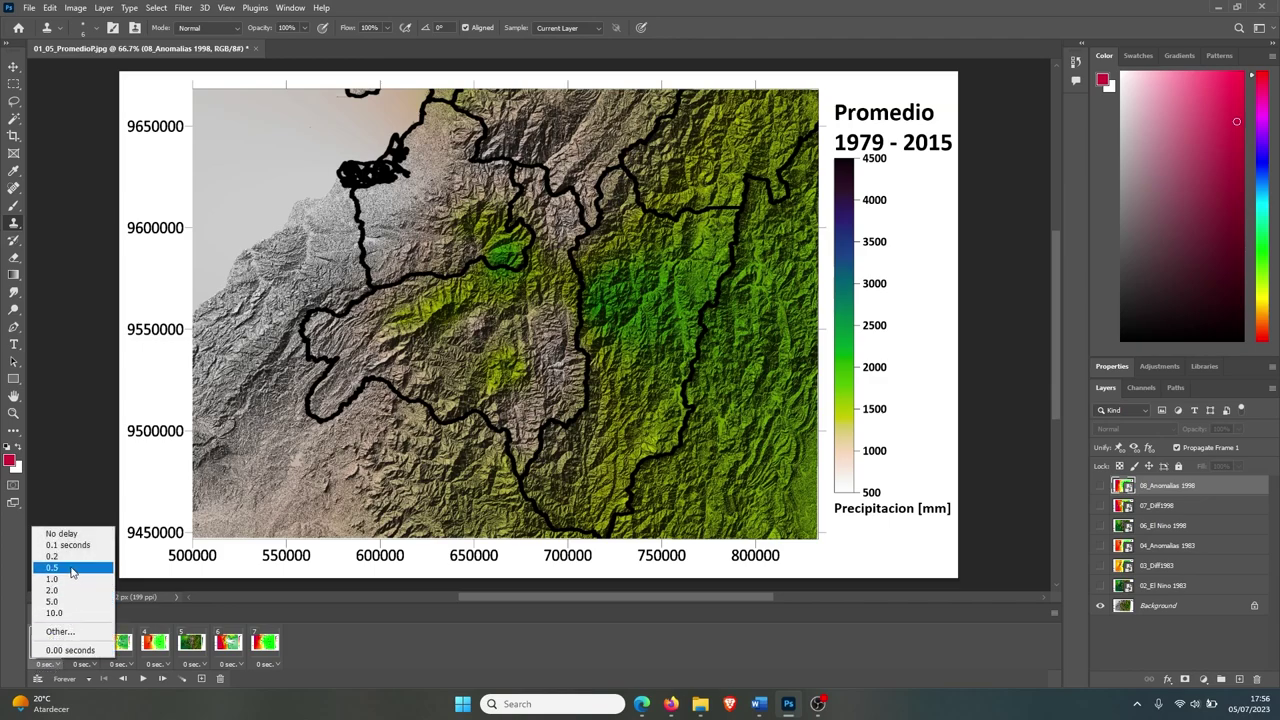
pyautogui.click(70, 557)
pyautogui.click(88, 665)
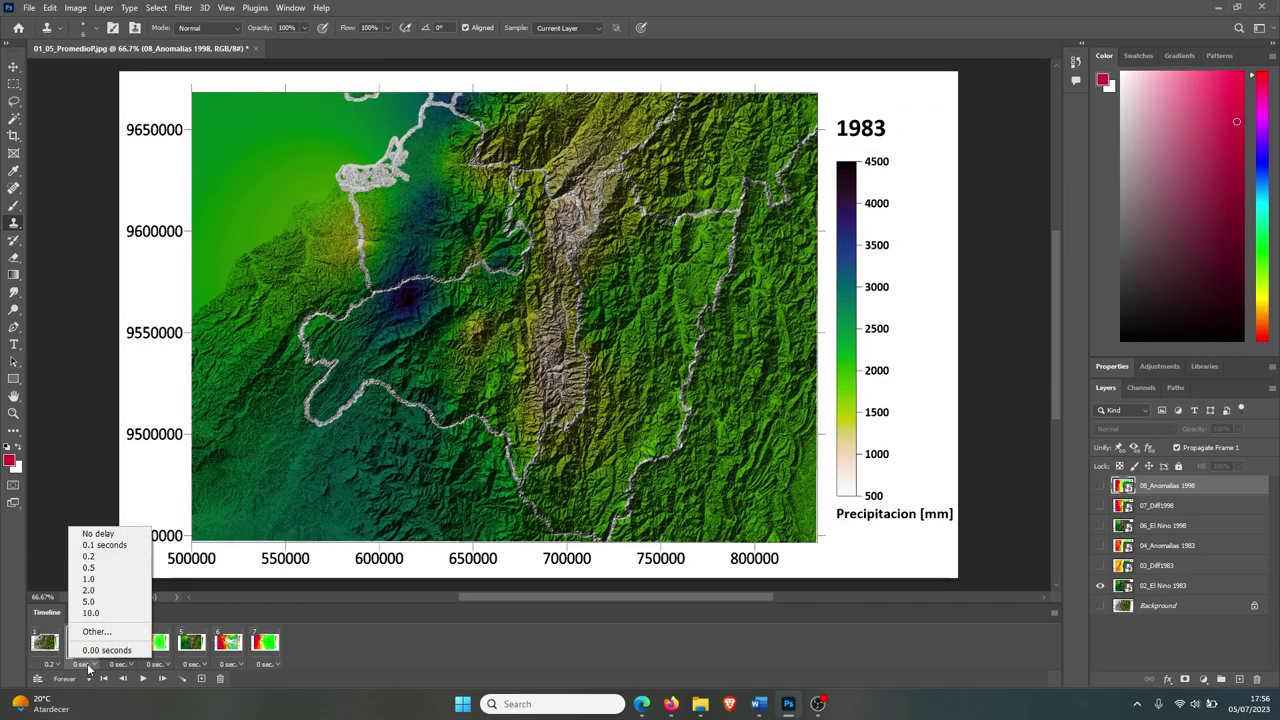
pyautogui.click(88, 556)
pyautogui.click(142, 678)
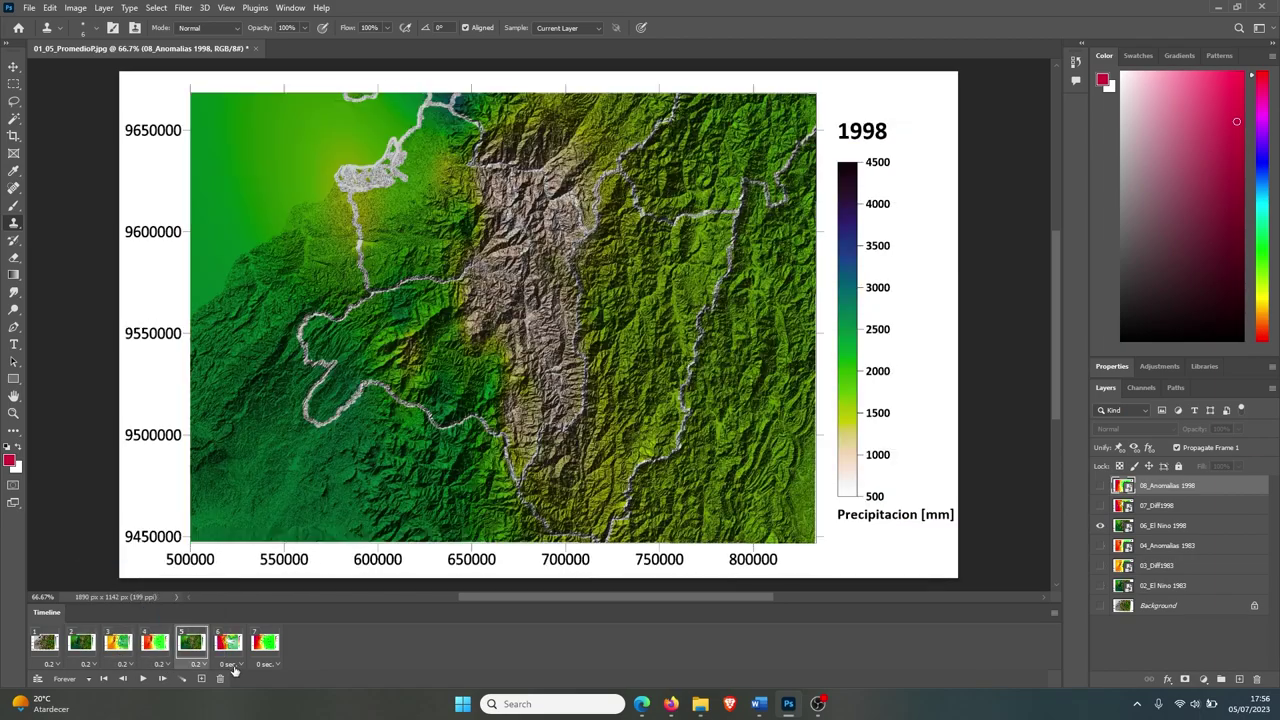
pyautogui.click(231, 664)
pyautogui.click(243, 557)
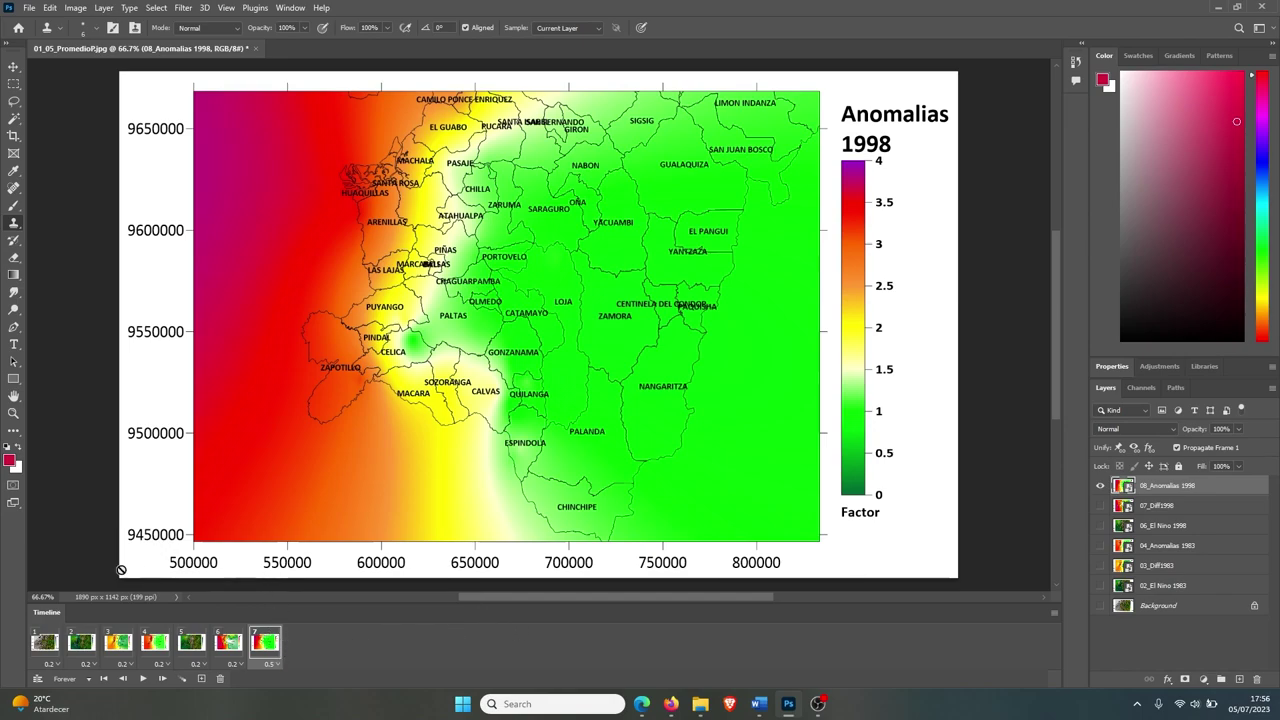
pyautogui.click(41, 646)
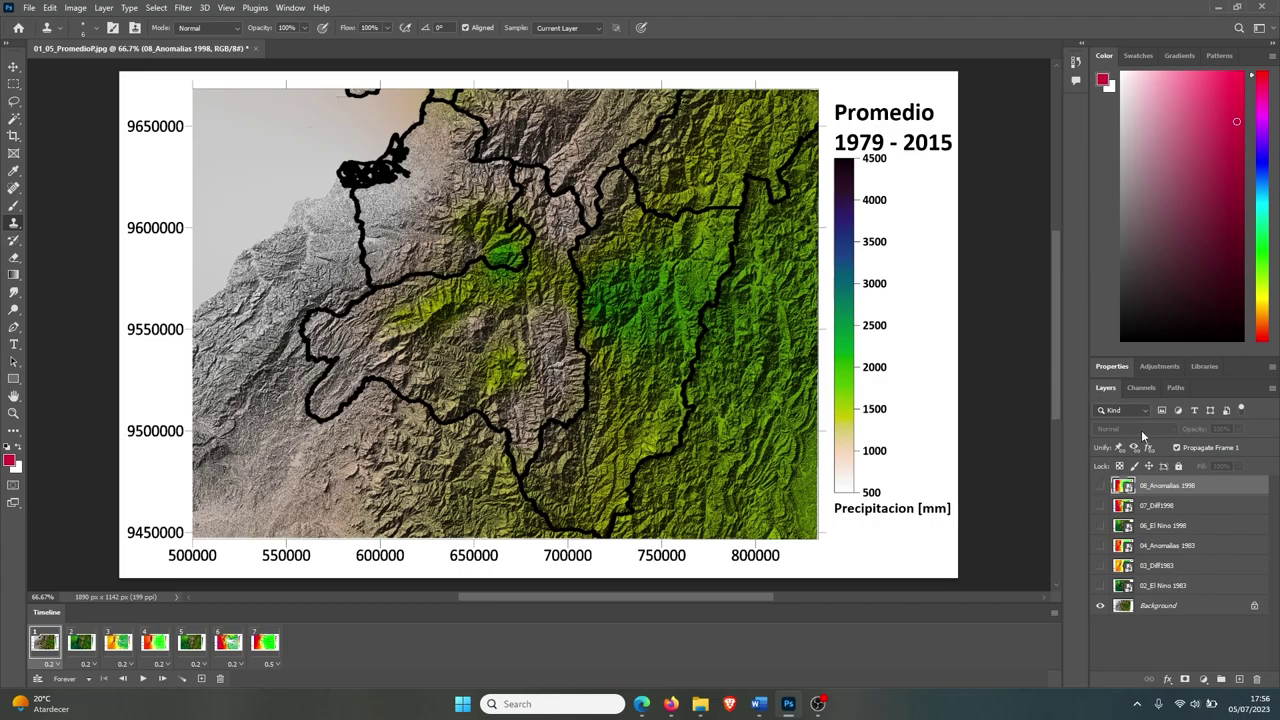
# Toggle the 06_El Nino 1998 layer visibility on and off, then make Background active.
pyautogui.click(1101, 609)
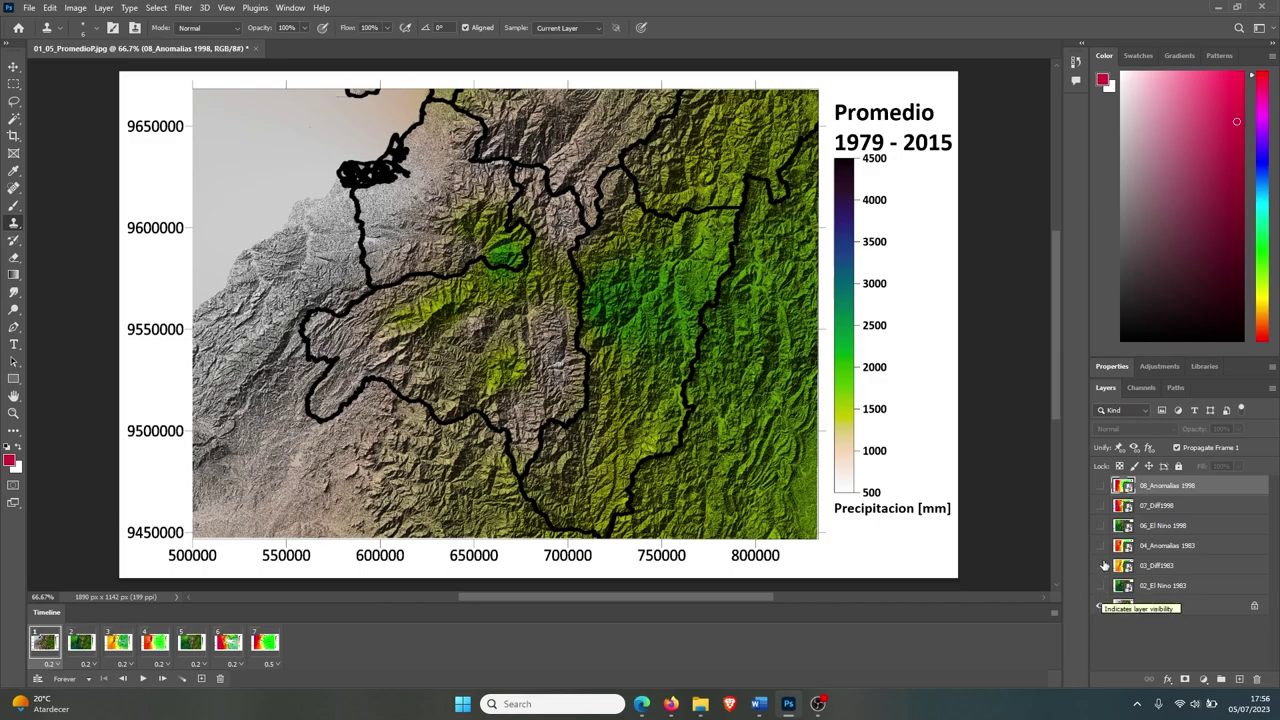
pyautogui.click(1101, 525)
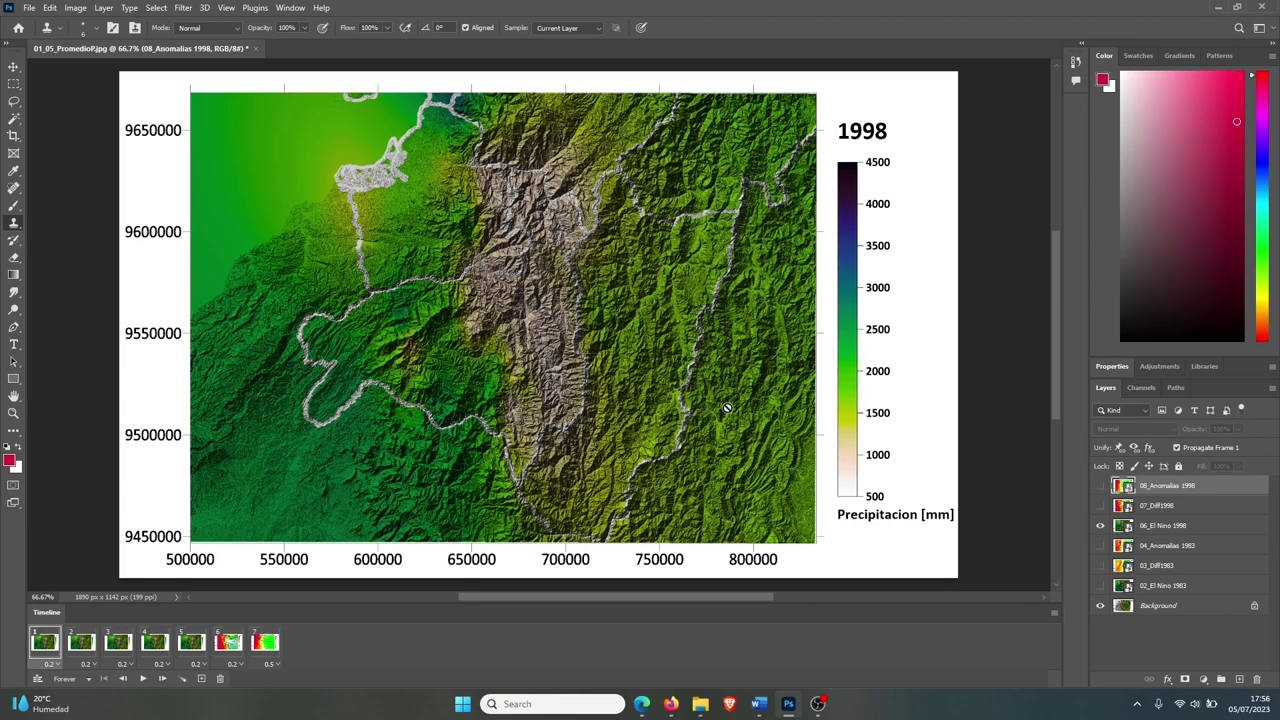
pyautogui.click(1101, 527)
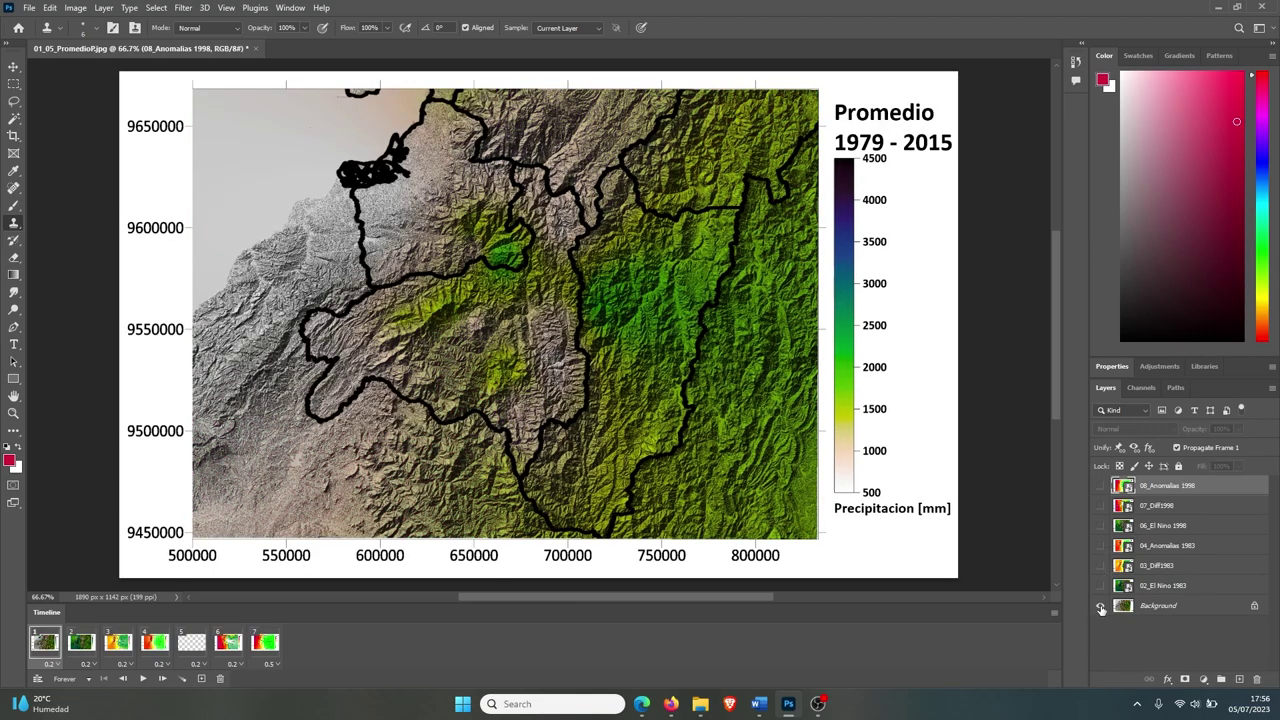
pyautogui.click(1158, 608)
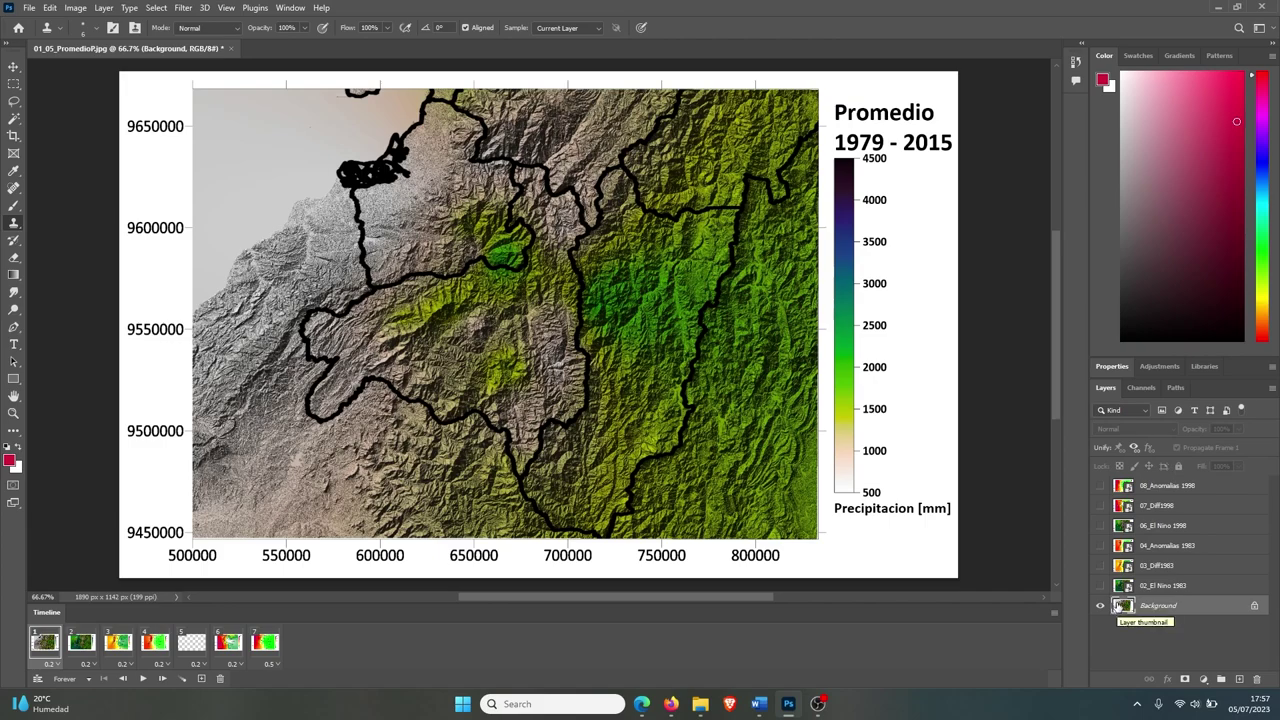
# Review animation frames 2 through 7, ending on the Anomalias 1998 map.
pyautogui.click(79, 641)
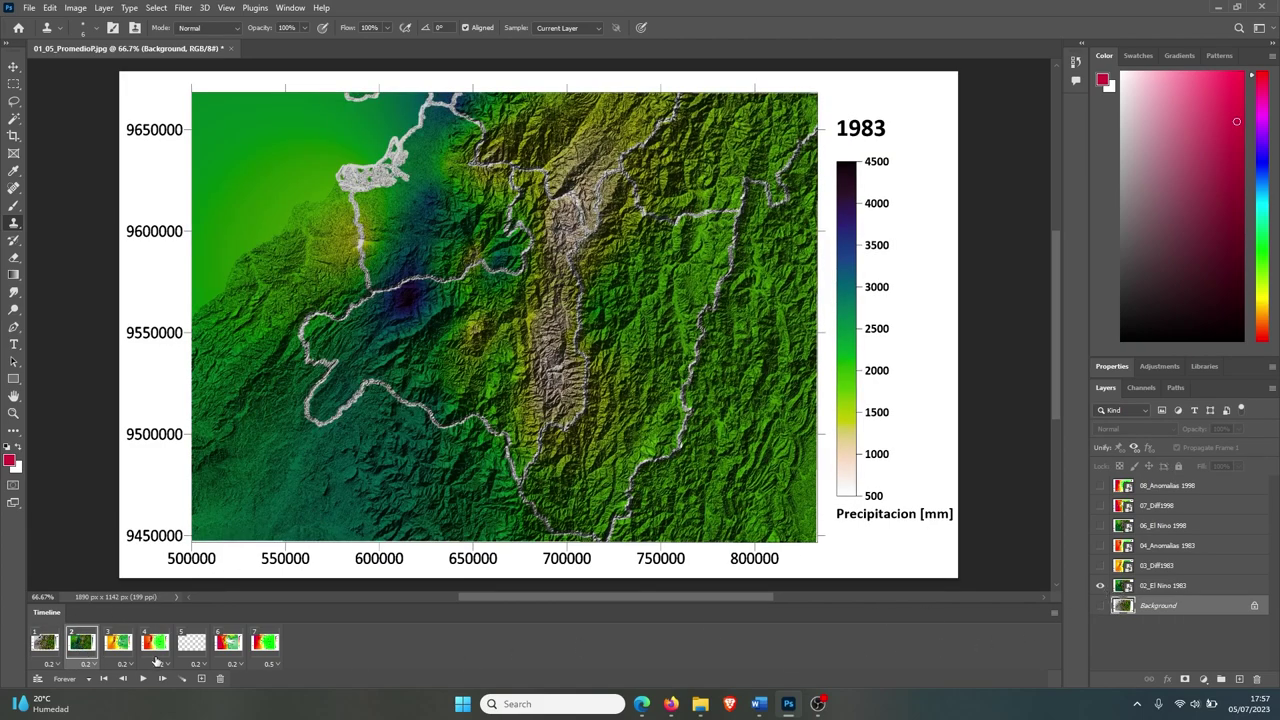
pyautogui.click(122, 646)
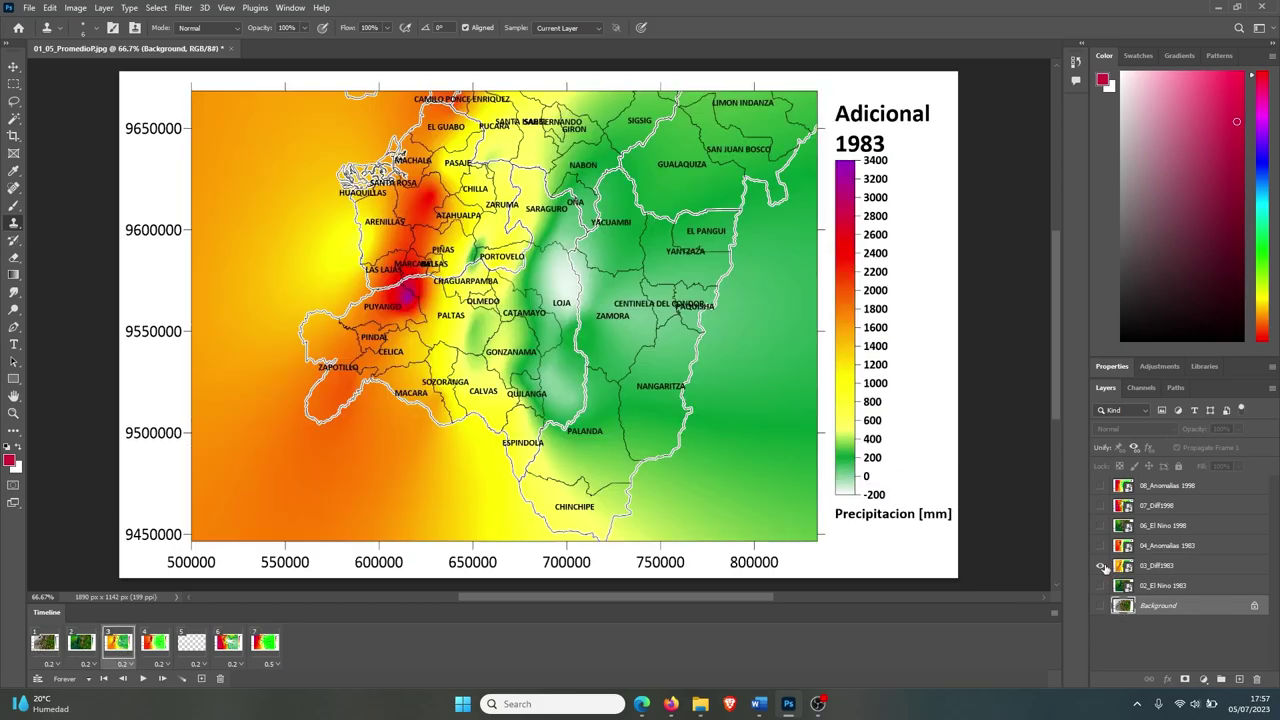
pyautogui.click(155, 645)
pyautogui.click(190, 645)
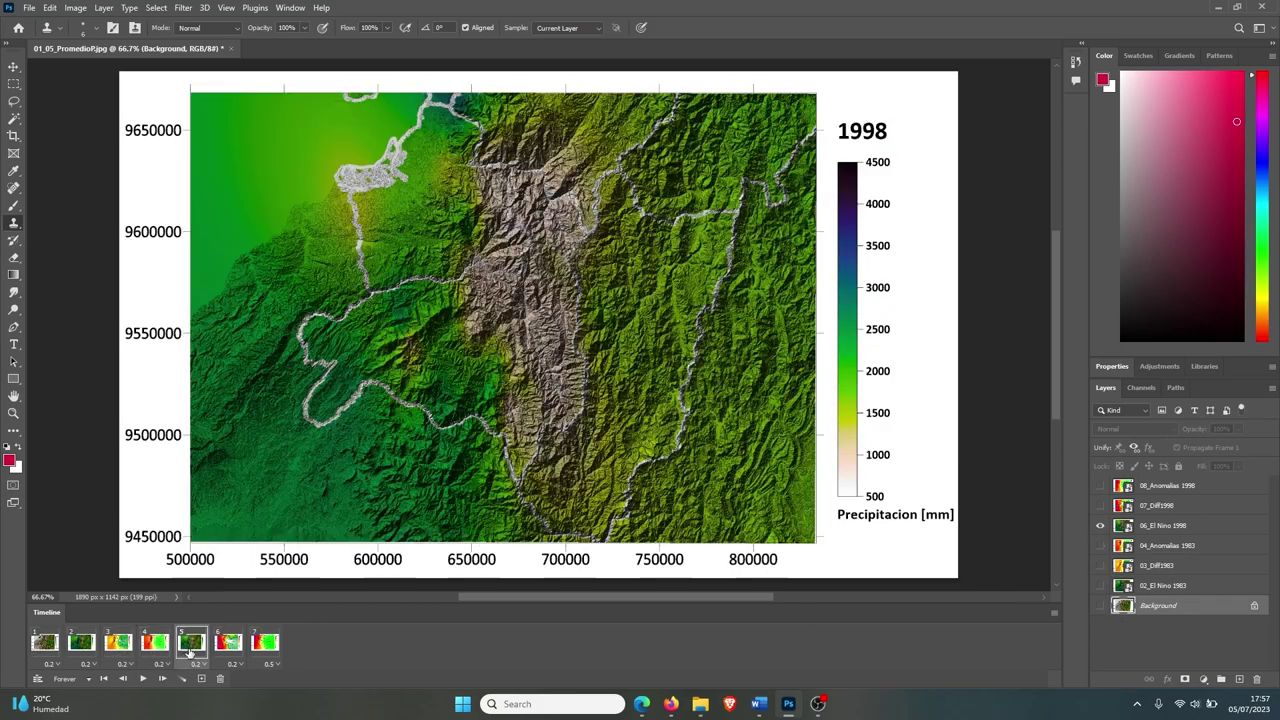
pyautogui.click(226, 645)
pyautogui.click(272, 646)
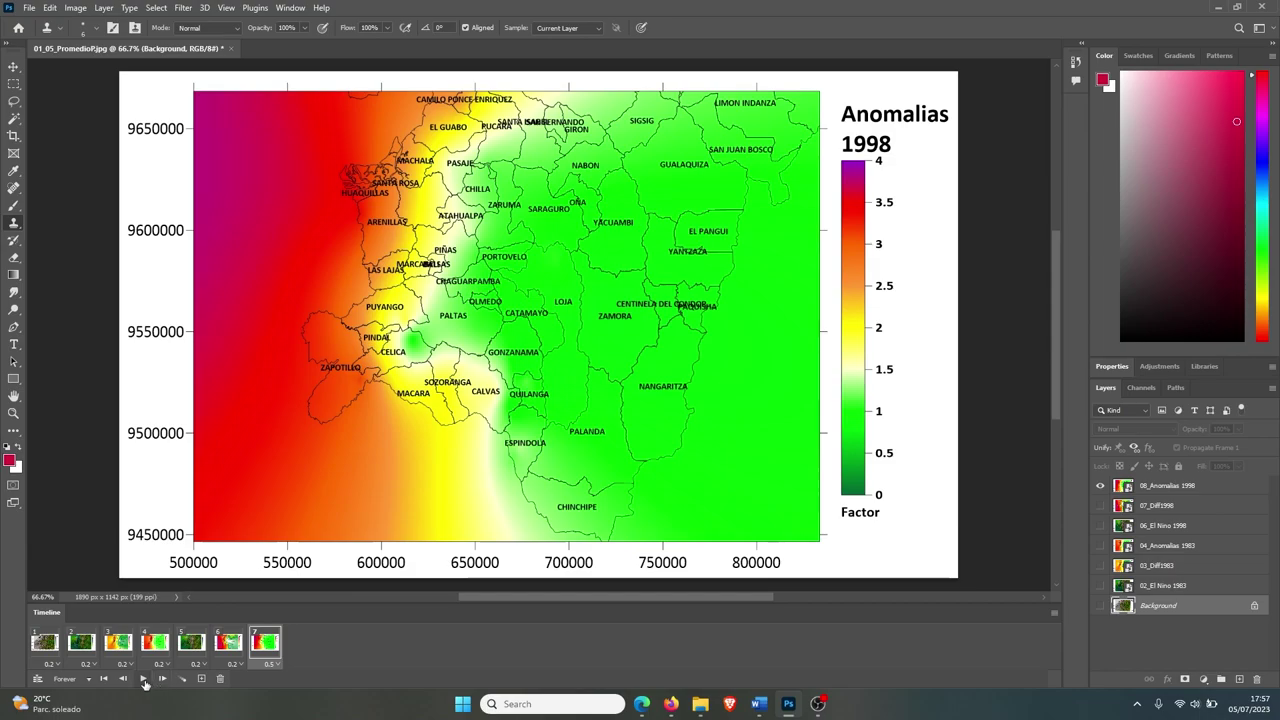
# Preview the animation, change looping from Forever to Once, and preview it again.
pyautogui.click(144, 679)
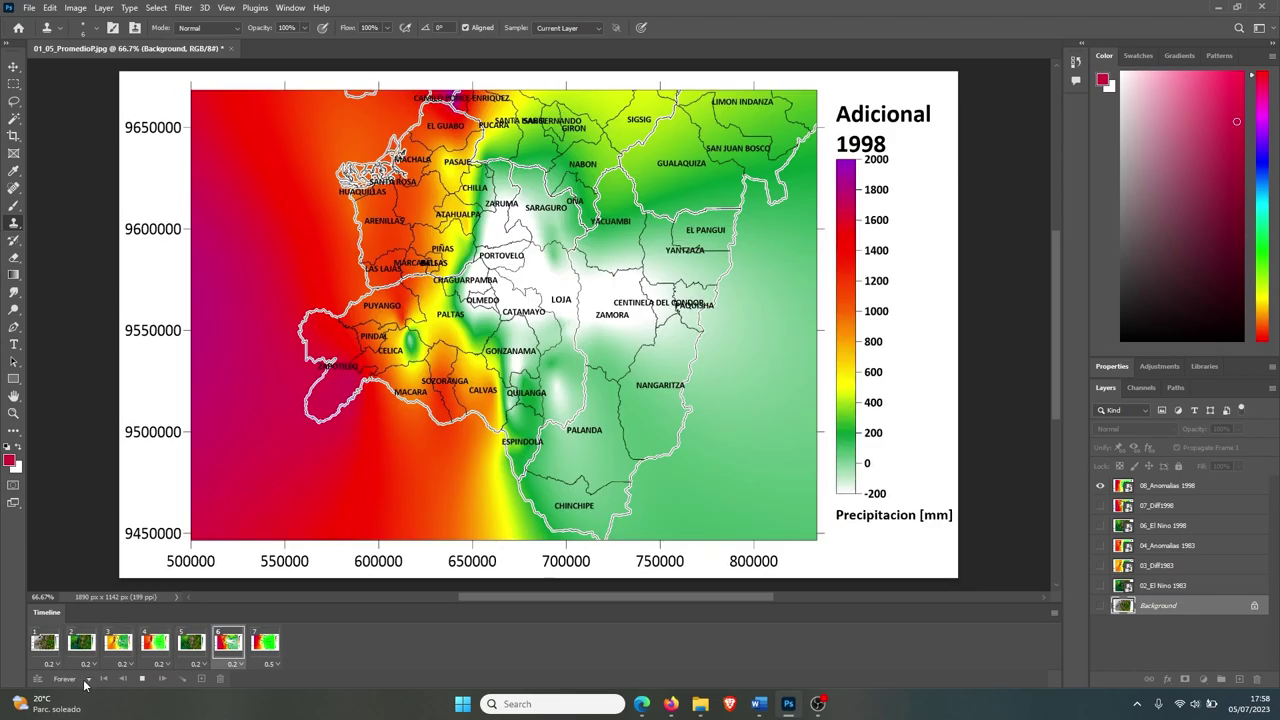
pyautogui.click(87, 680)
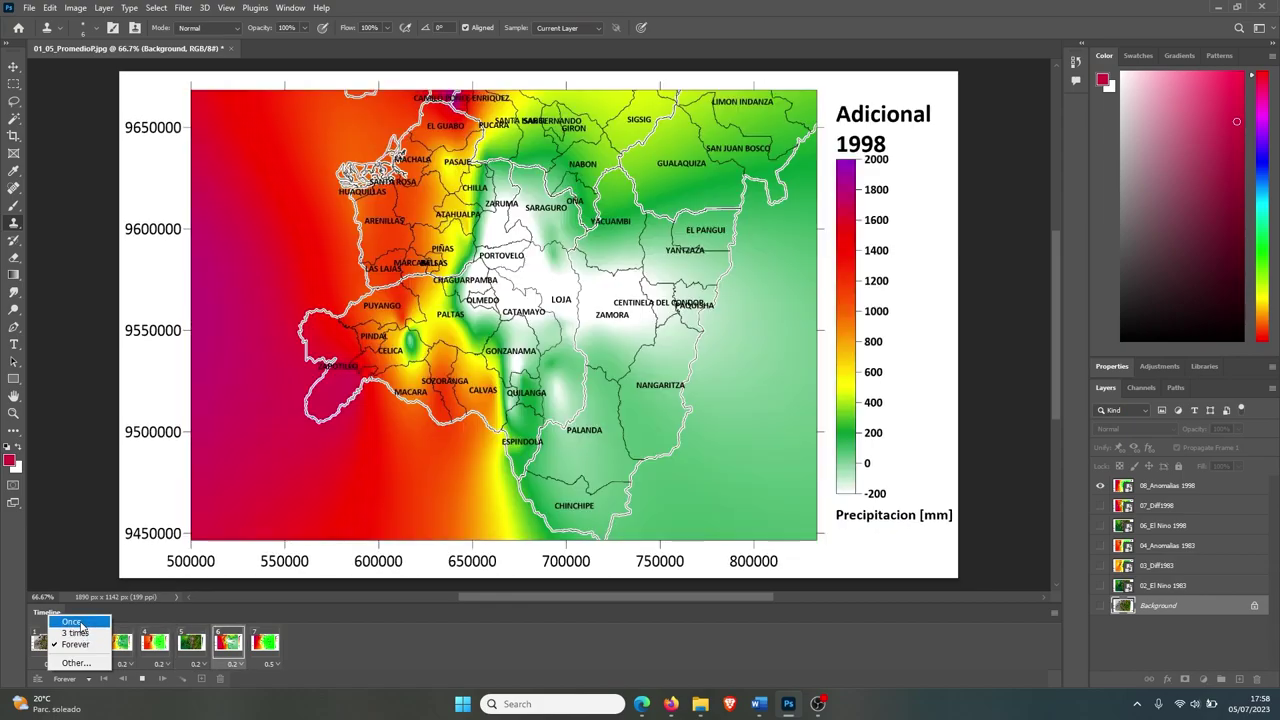
pyautogui.click(81, 623)
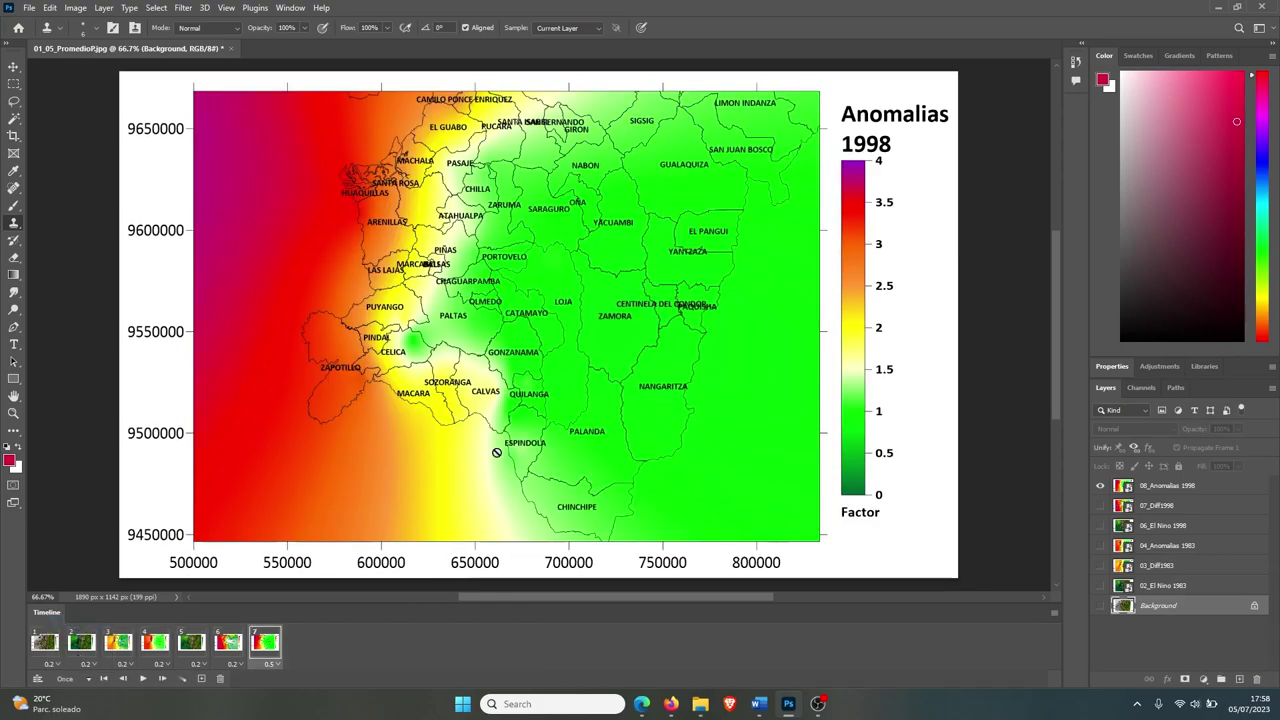
pyautogui.click(142, 678)
# Export the animation with Save for Web (Legacy) as a GIF named Timeline.gif in Imagenes.
pyautogui.click(32, 9)
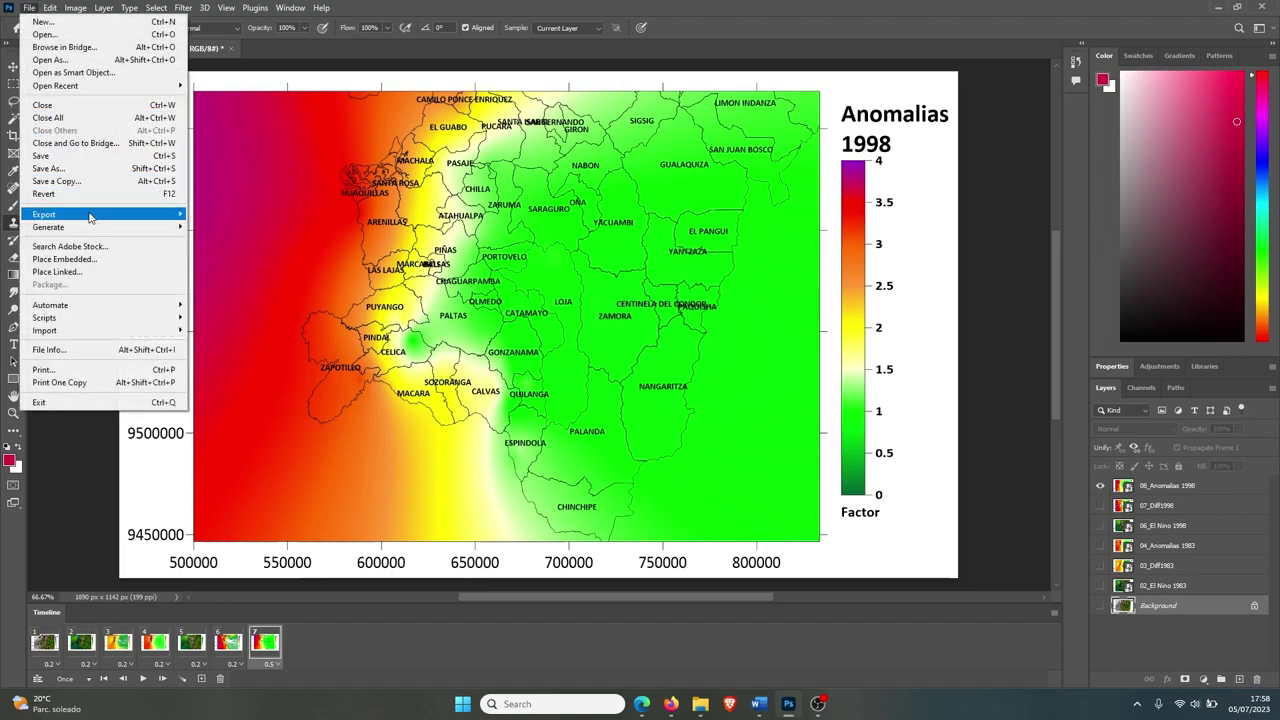
pyautogui.moveTo(44, 214)
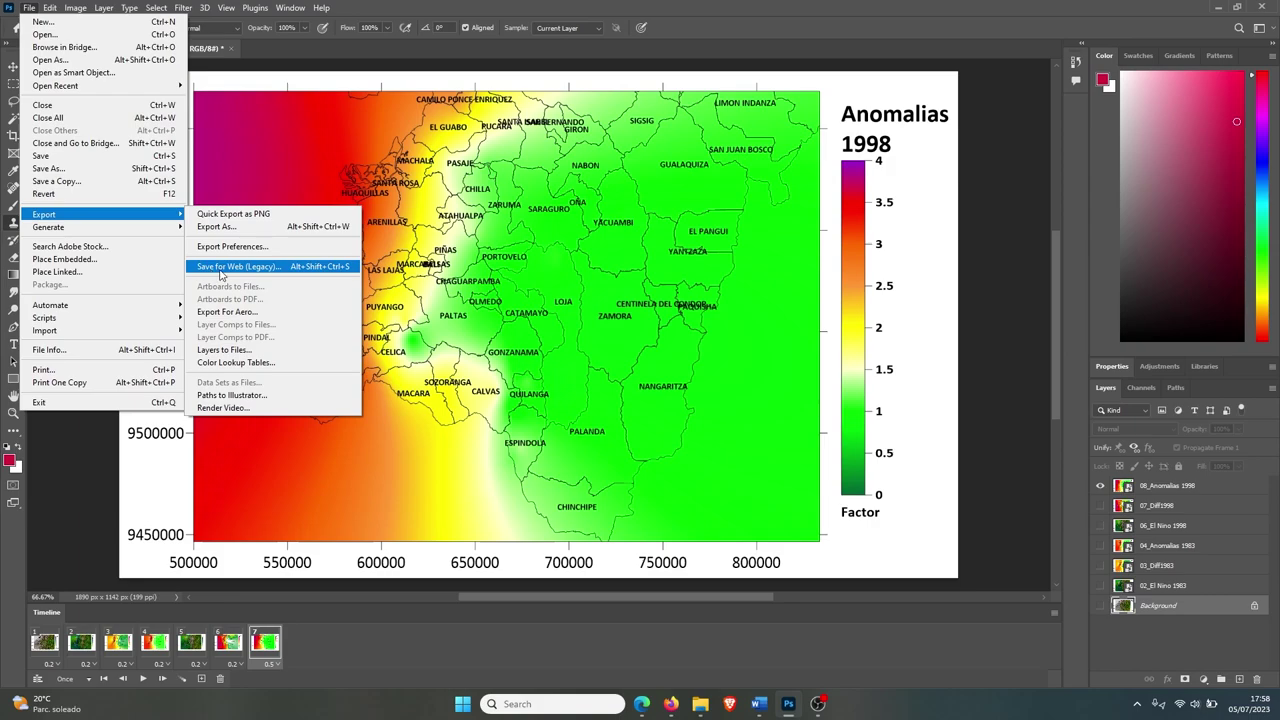
pyautogui.click(222, 275)
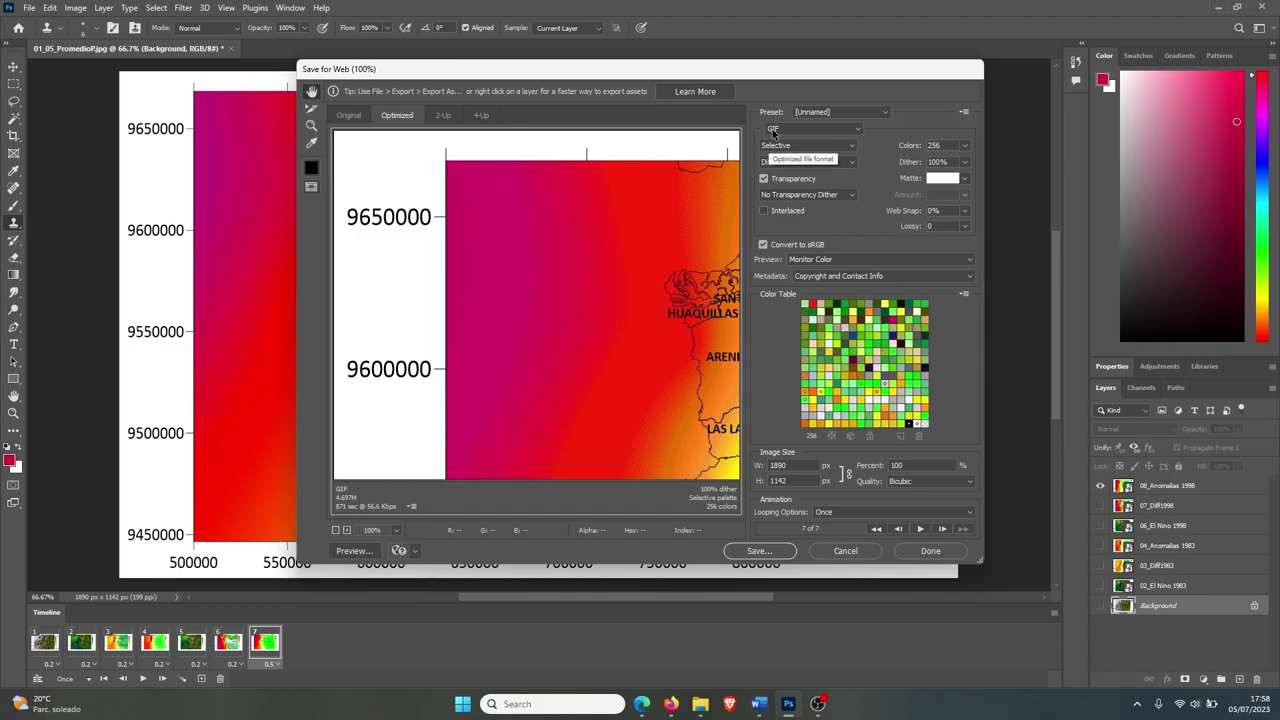
pyautogui.click(758, 551)
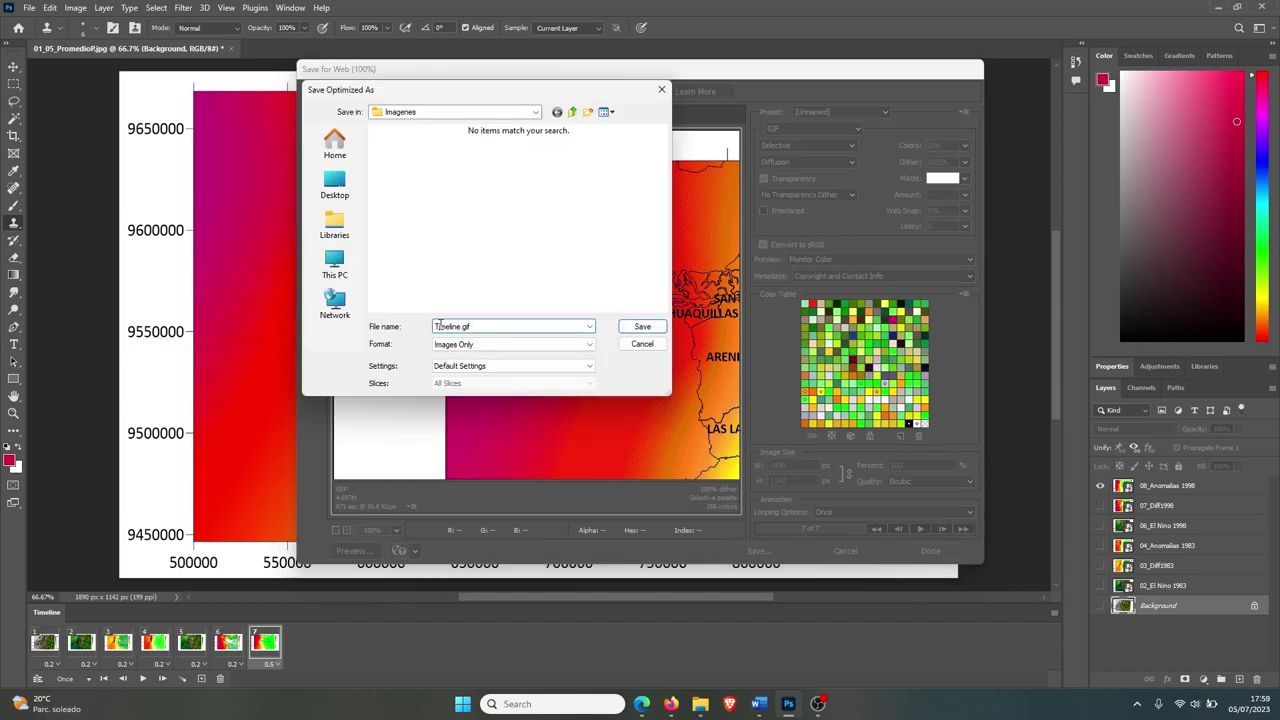
pyautogui.click(642, 326)
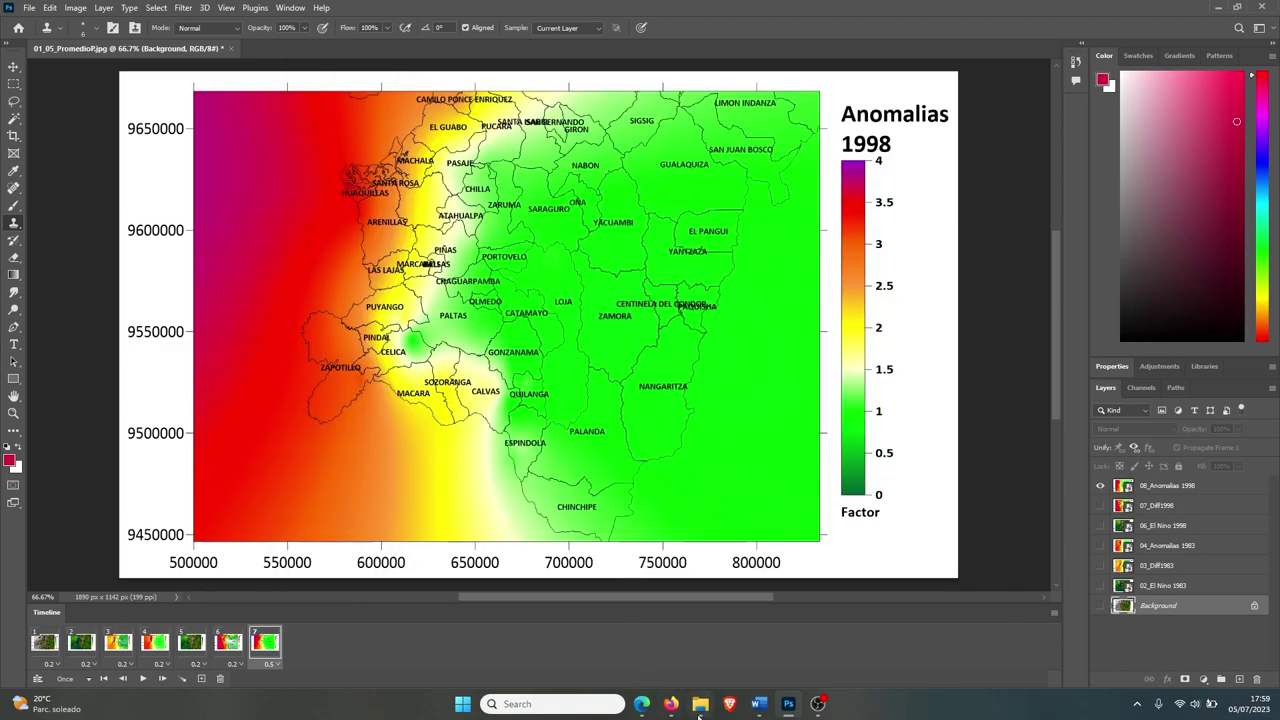
# Open Timeline.gif from the Imagenes folder in the photo viewer to watch the animation.
pyautogui.click(699, 704)
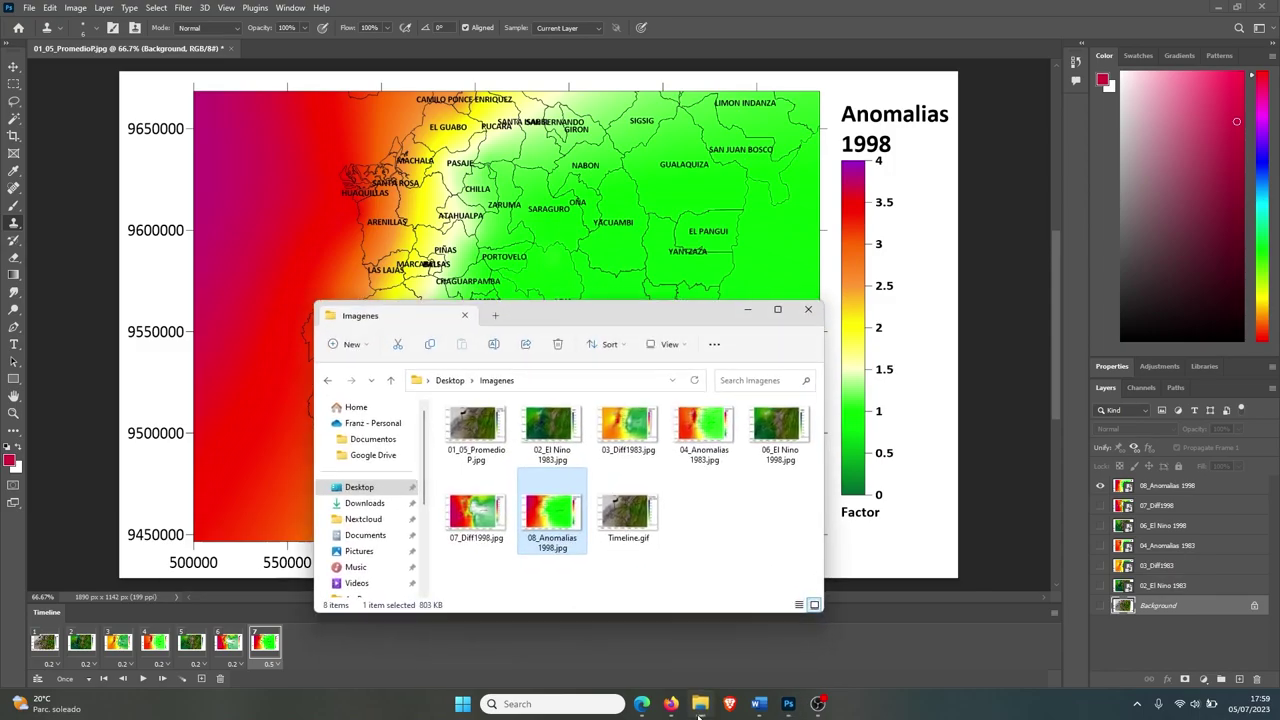
pyautogui.click(627, 531)
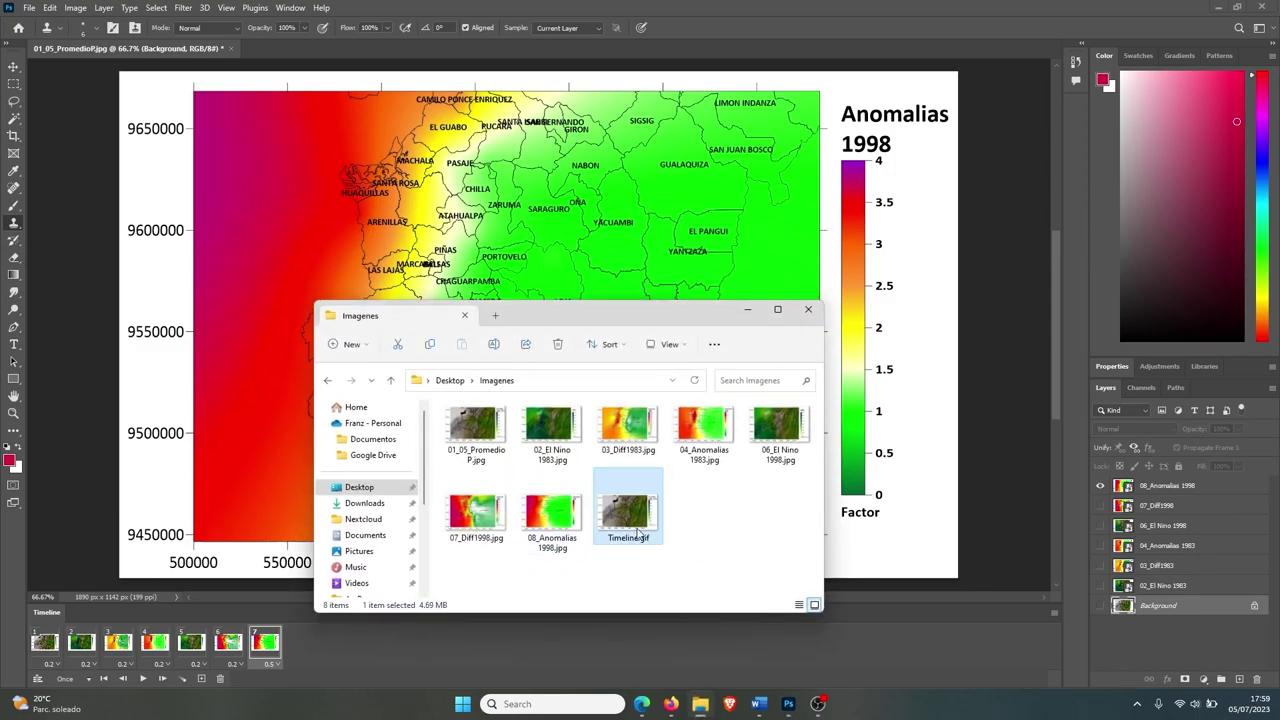
pyautogui.doubleClick(634, 524)
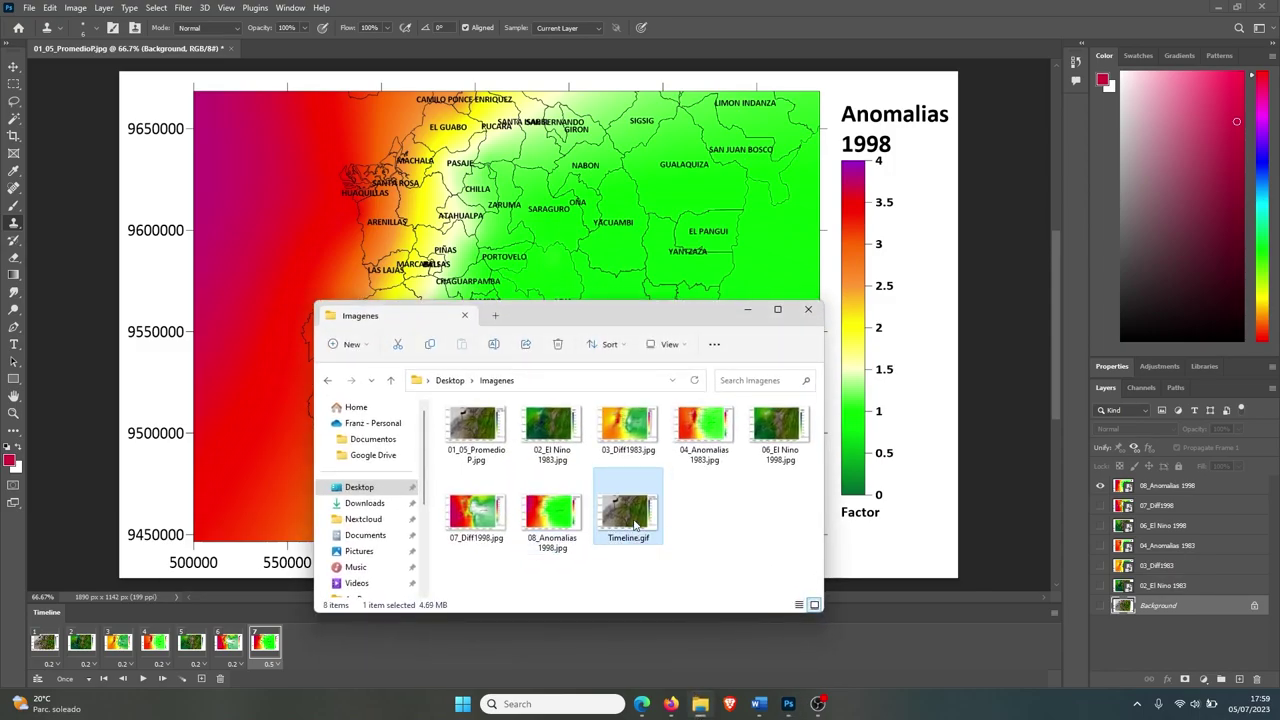